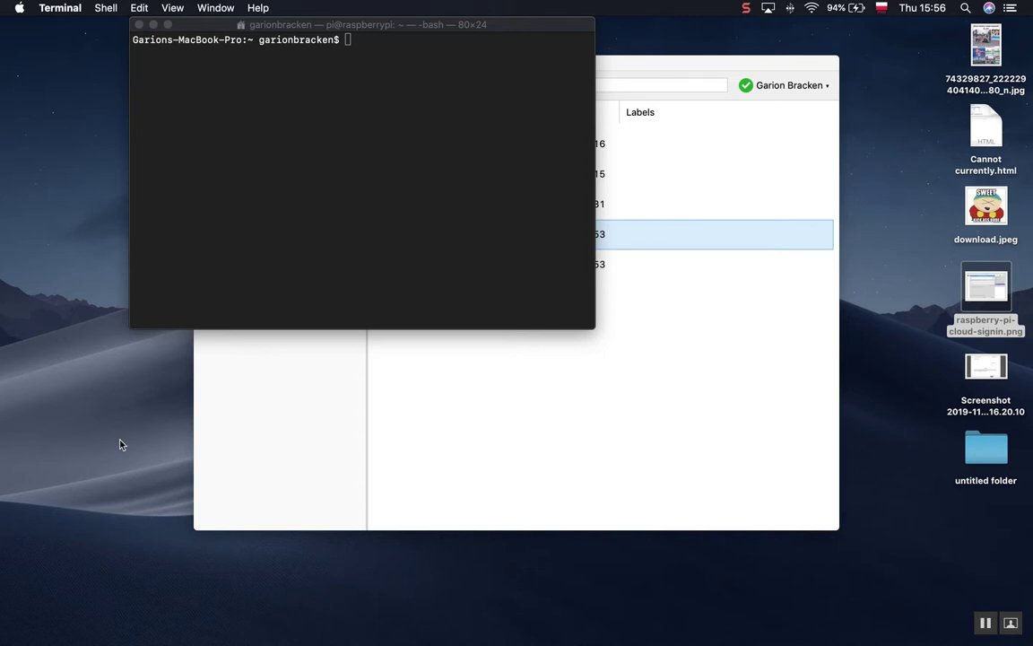
click(371, 196)
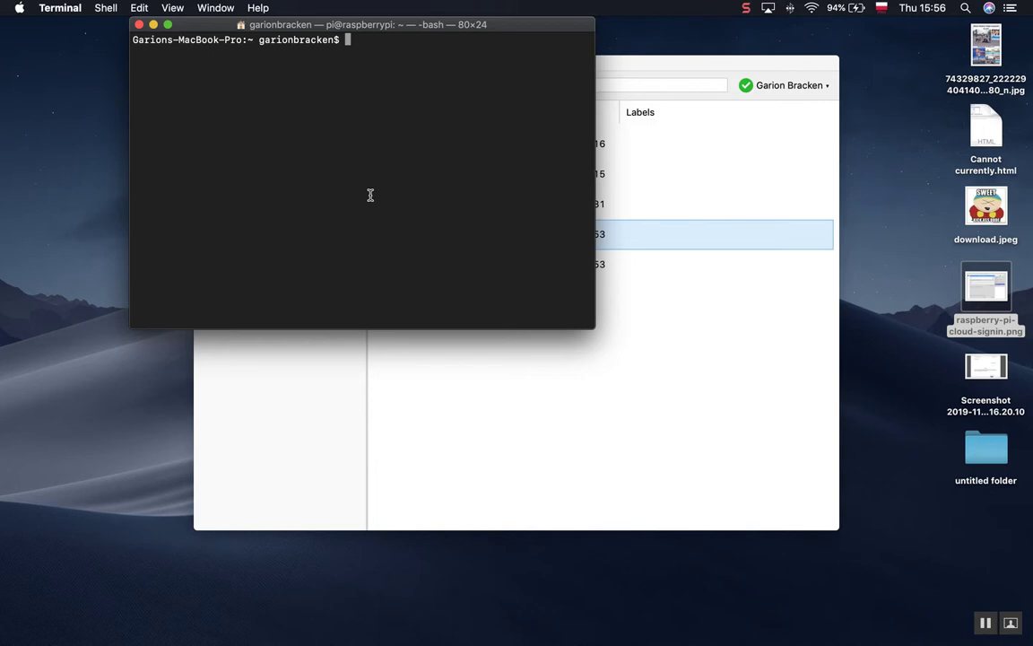
key(Up)
key(Up)
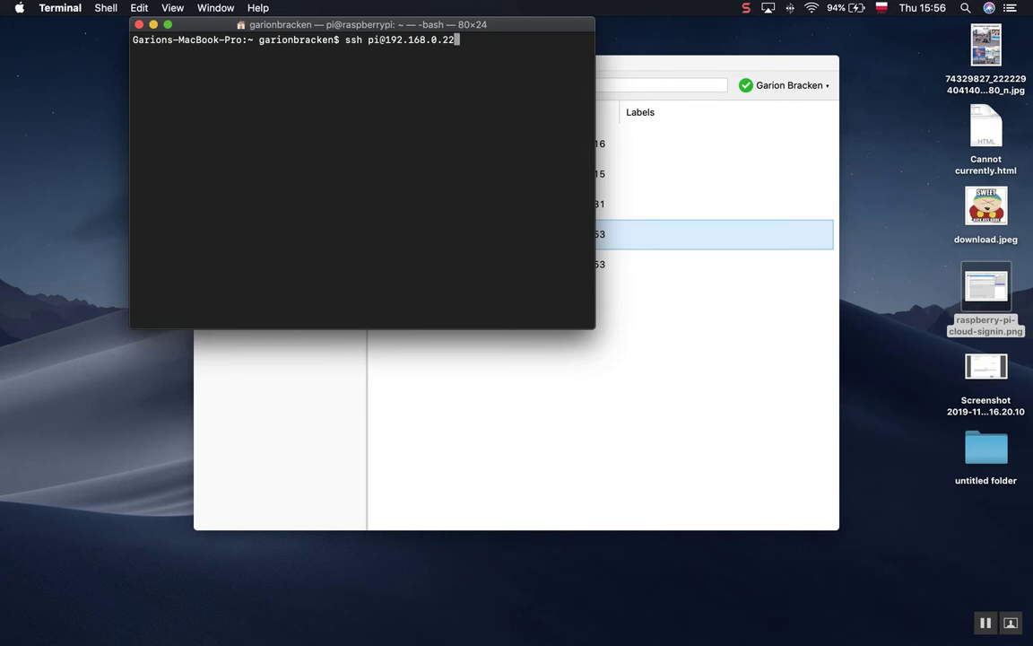
key(Return)
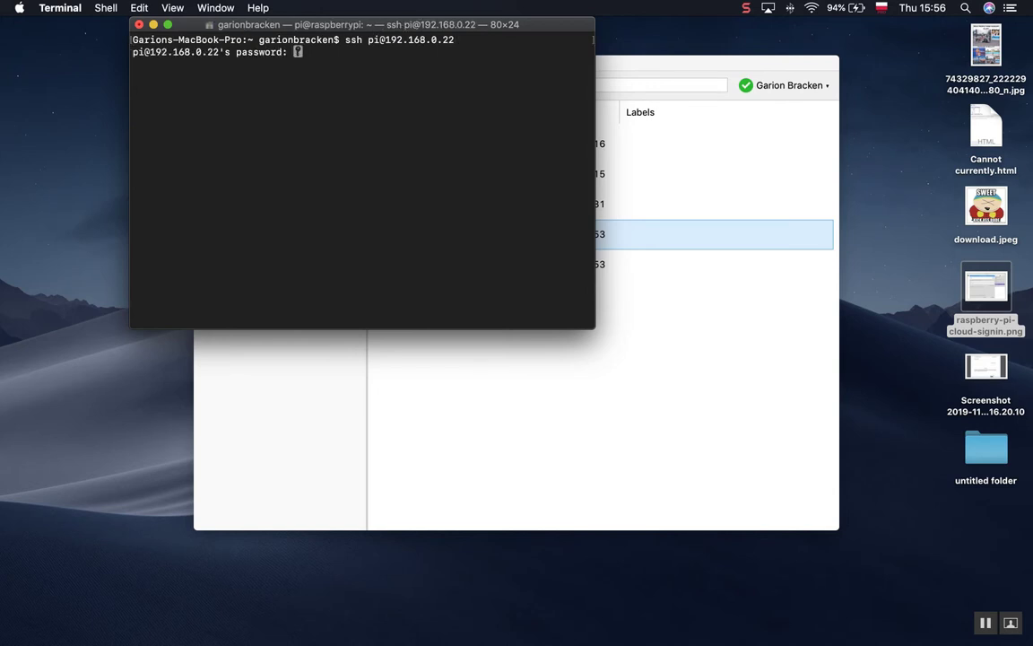
key(Return)
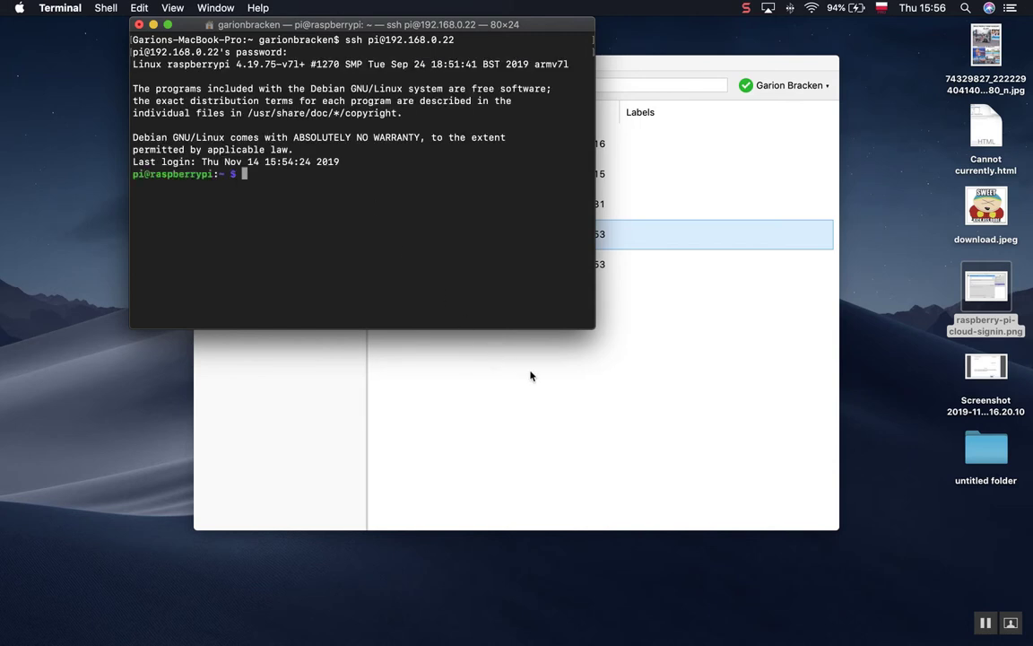
Bring the VNC Viewer address book forward alongside the Terminal window.
click(478, 336)
click(139, 215)
click(552, 394)
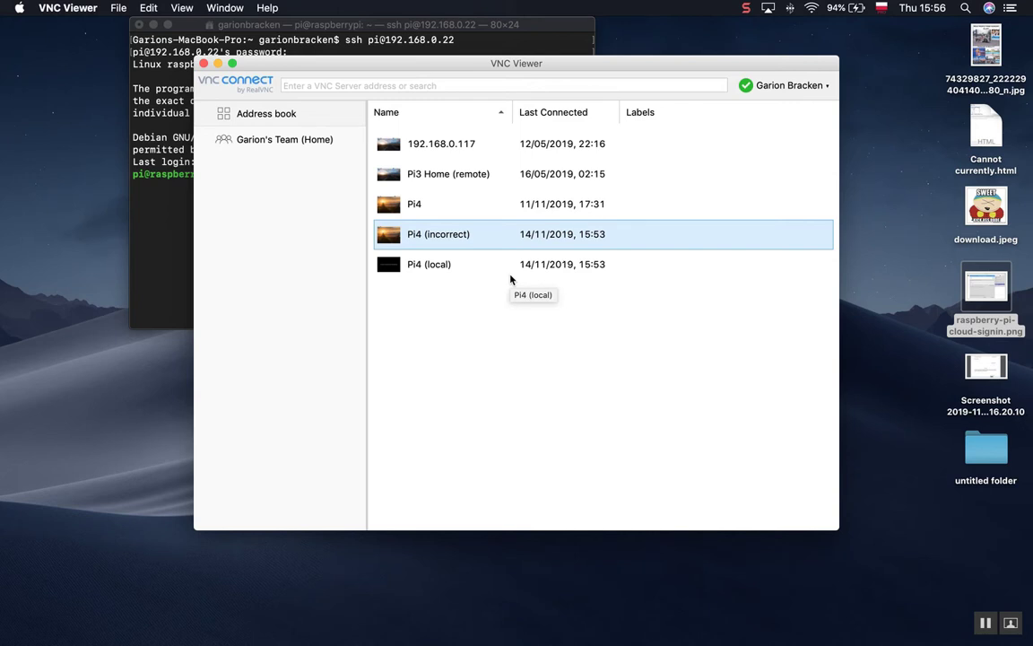
Try the Pi4 (local) connection, close the 'Cannot currently show the desktop' window, and return to Terminal.
double_click(440, 265)
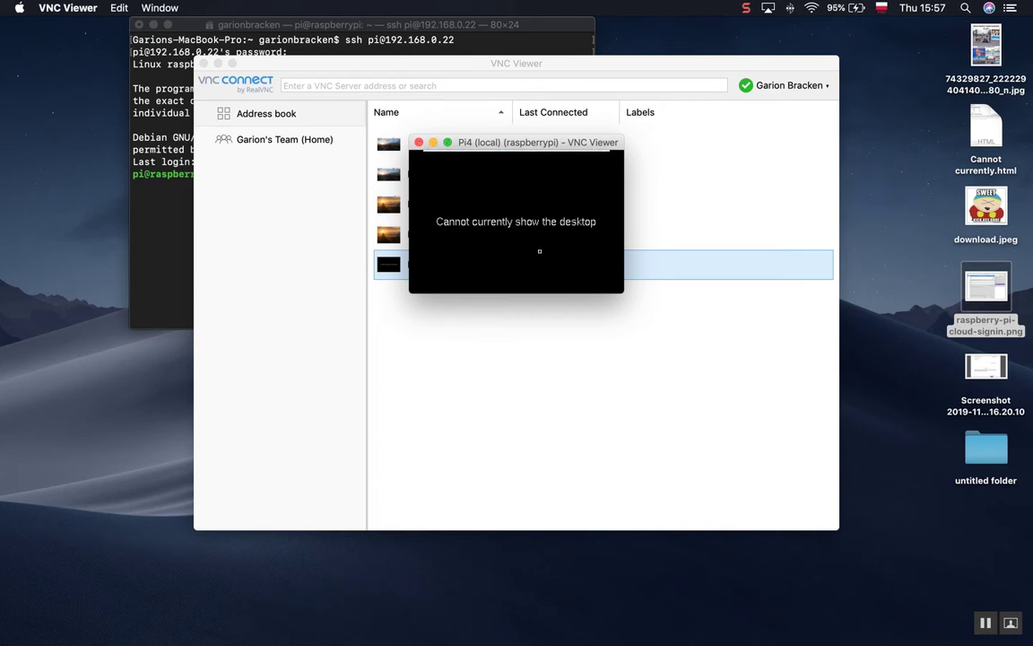
click(418, 142)
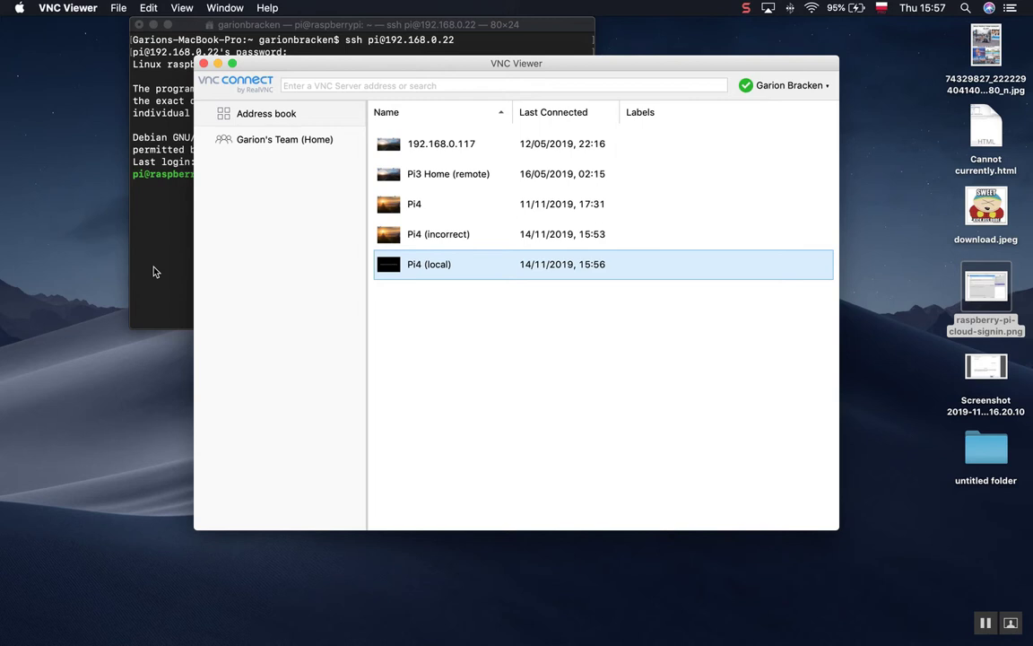
click(154, 271)
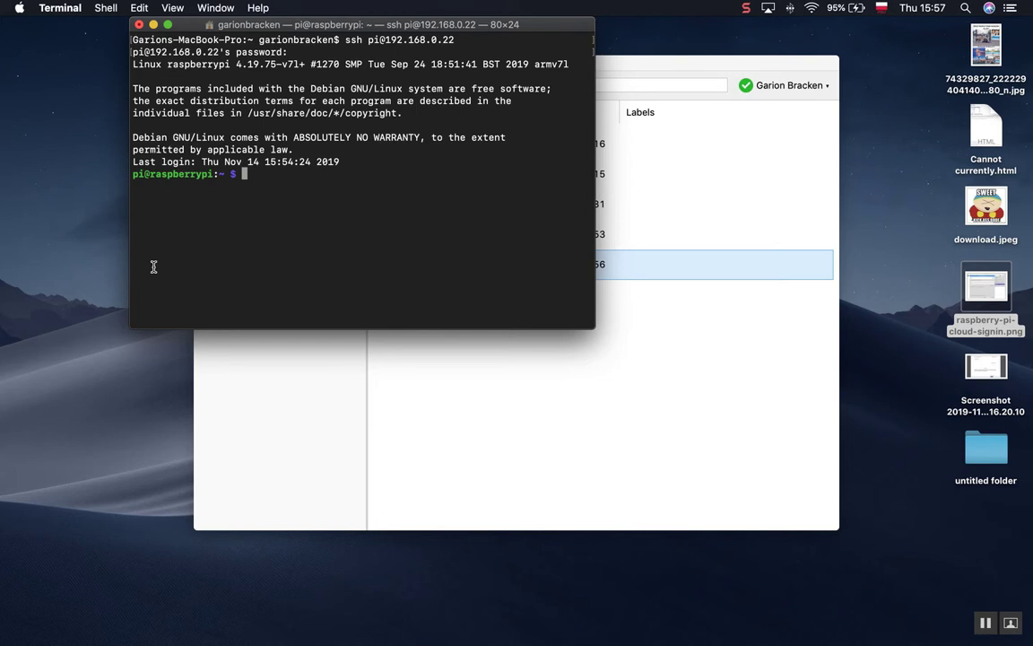
Run 'vncserver' on the Pi to start virtual desktop raspberrypi:1 at 192.168.0.22:1.
key(Up)
key(Up)
key(BackSpace)
key(BackSpace)
key(BackSpace)
key(BackSpace)
key(BackSpace)
key(BackSpace)
key(BackSpace)
key(BackSpace)
key(BackSpace)
text(vncserver)
key(Return)
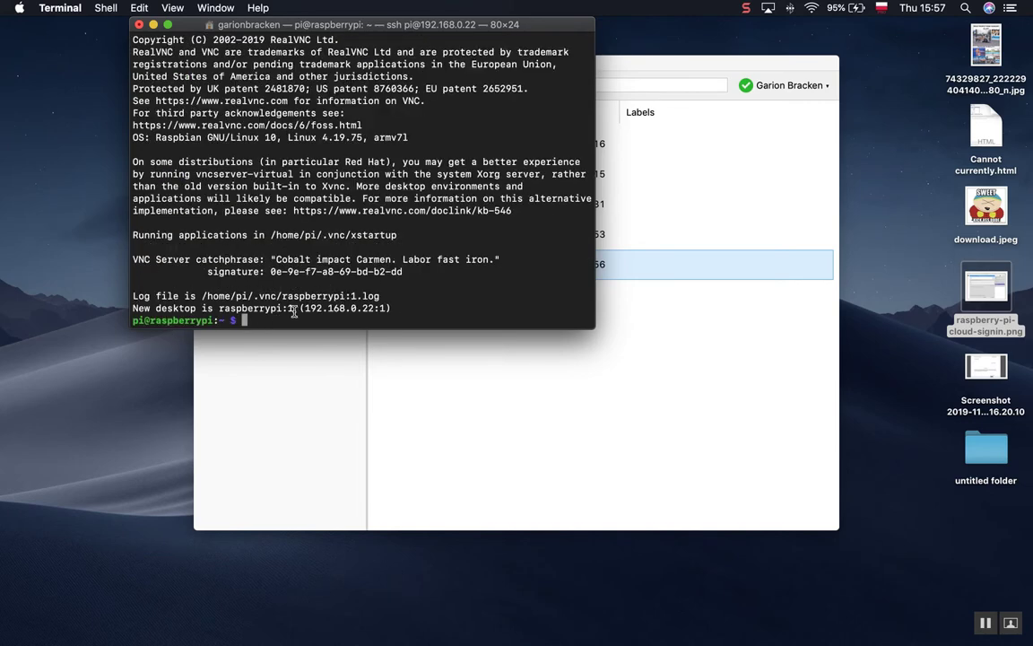
Create a new connection with VNC Server address 192.168.22:1 and save it to the address book.
click(374, 359)
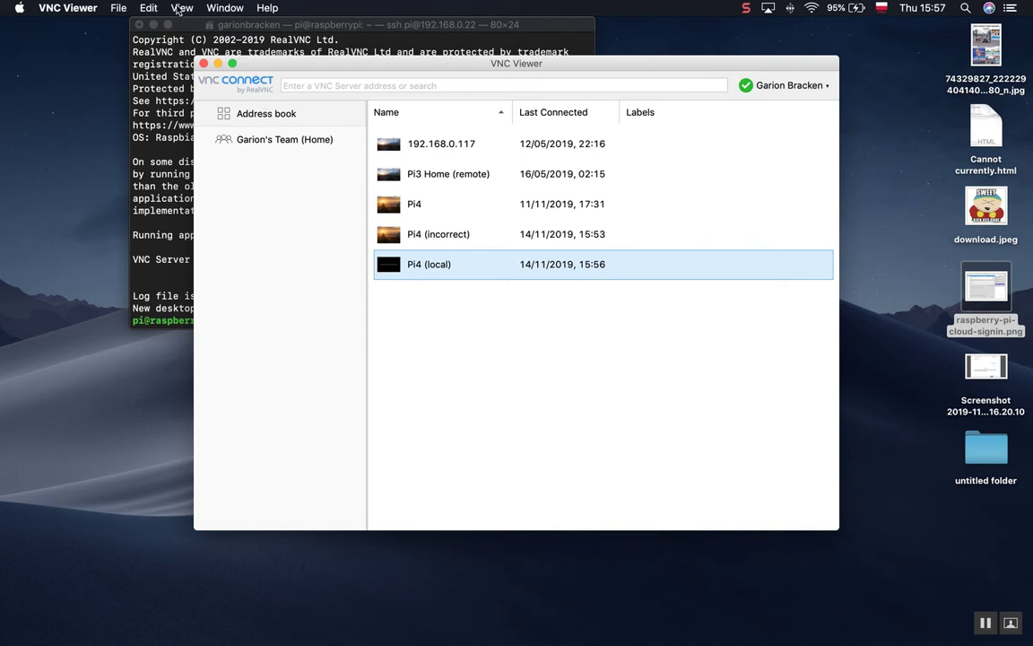
click(116, 8)
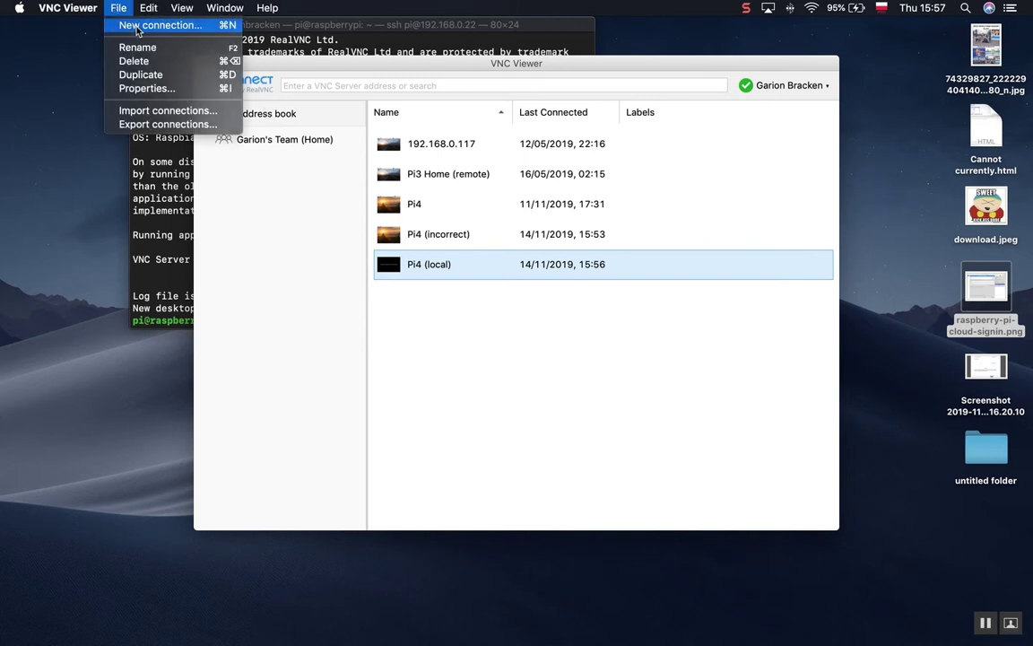
click(137, 27)
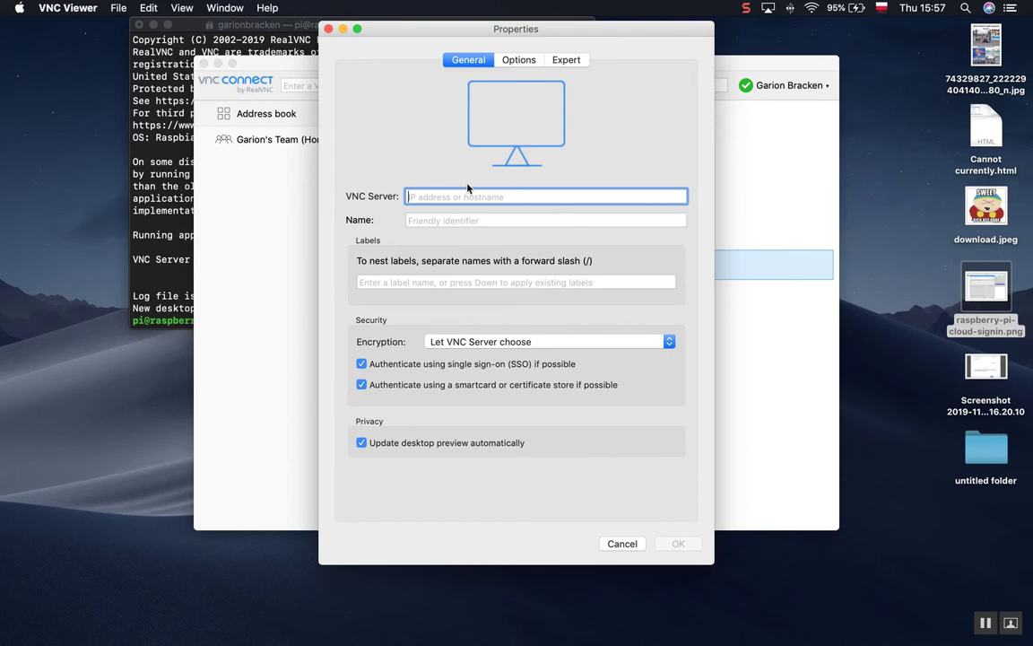
key(super+Tab)
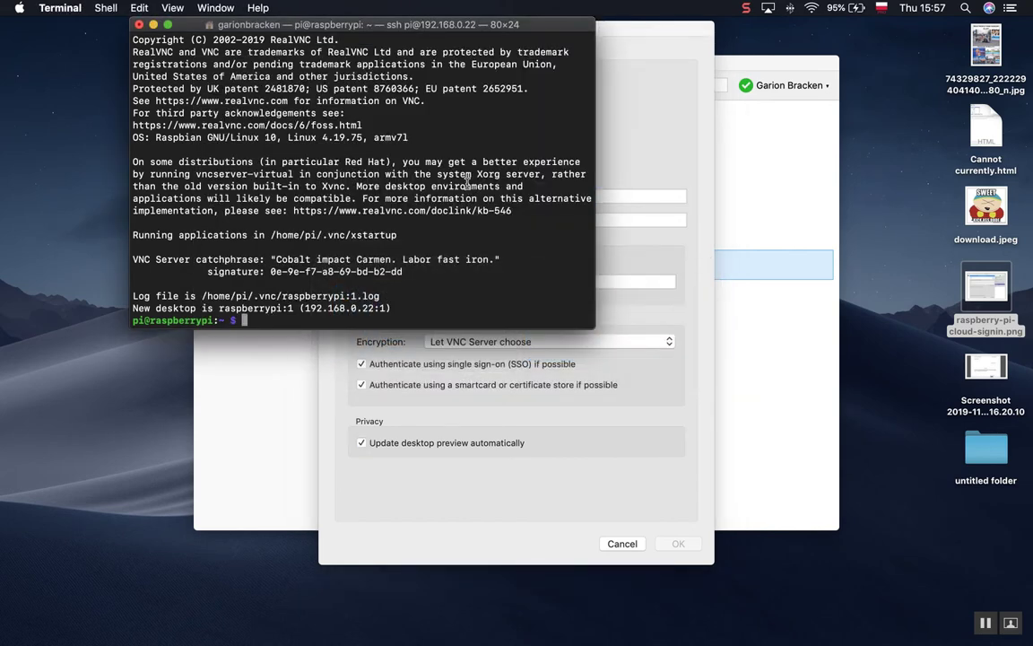
key(super+Tab)
text(19)
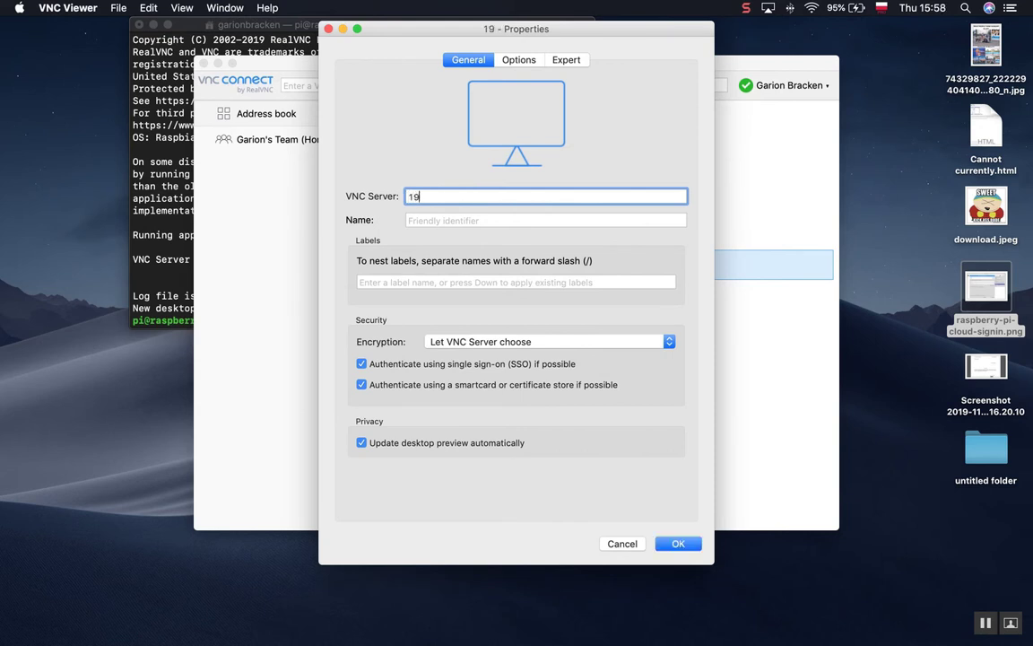
text(2.168.)
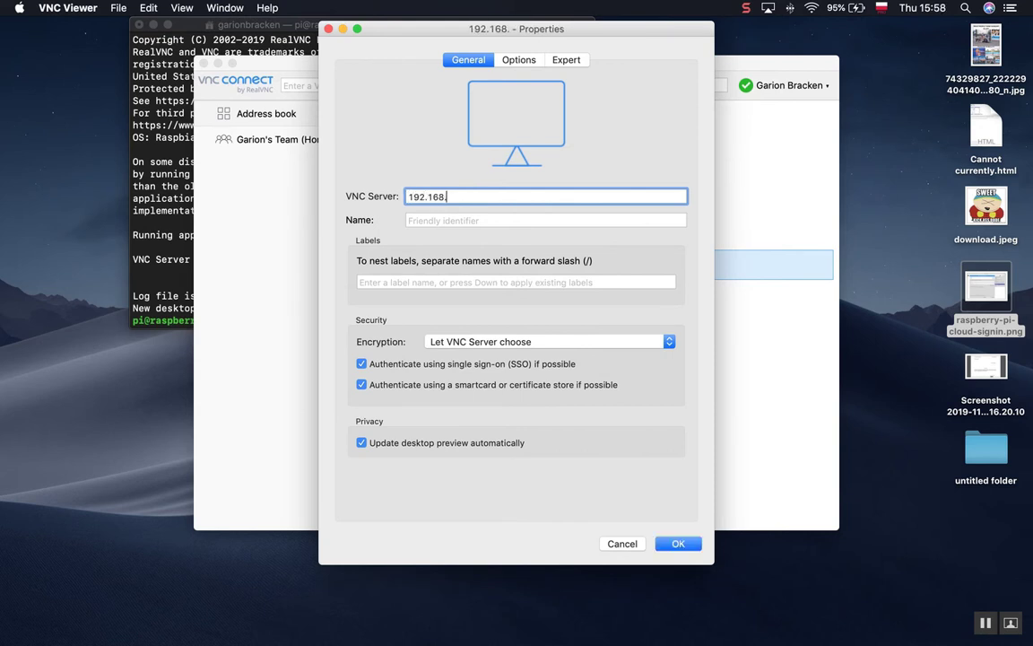
text(22:1)
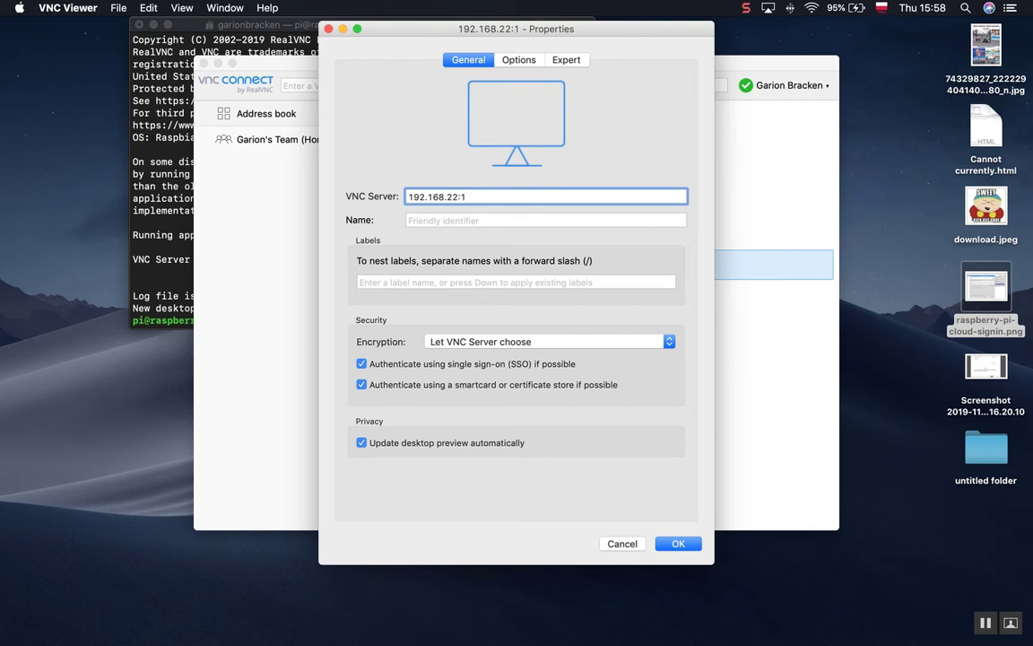
click(672, 544)
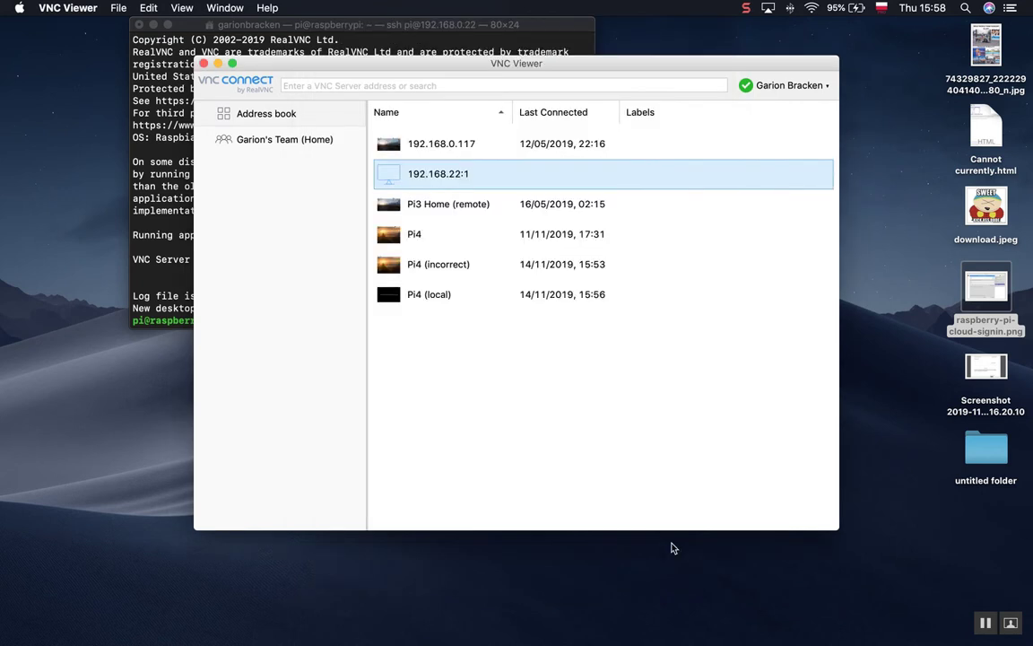
Connect to 192.168.22:1, accept the identity check, and sign in as pi with the Pi's password.
double_click(431, 179)
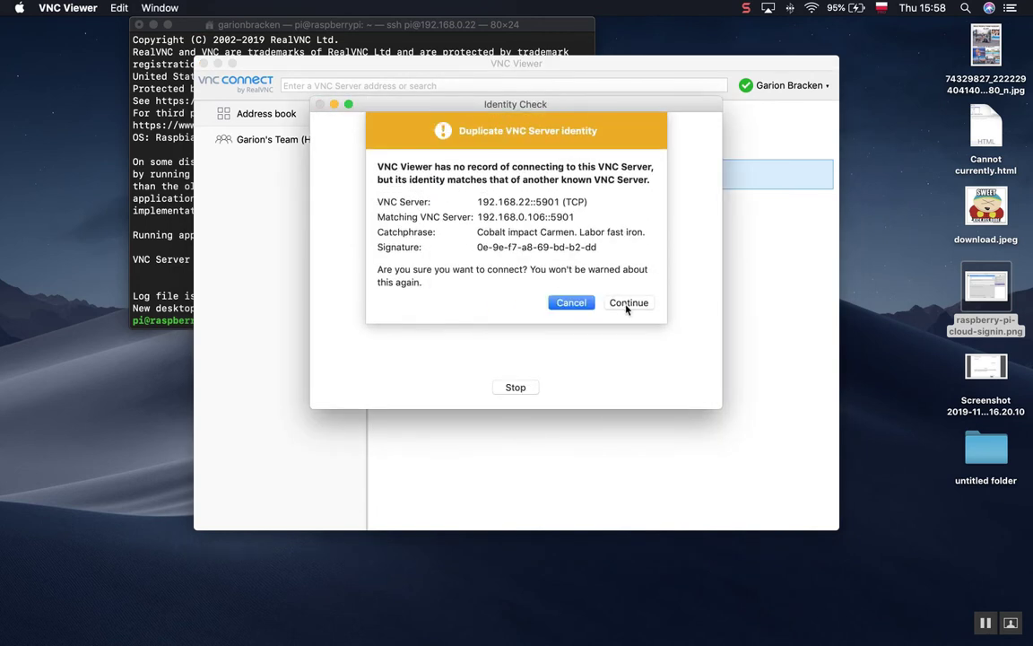
click(628, 303)
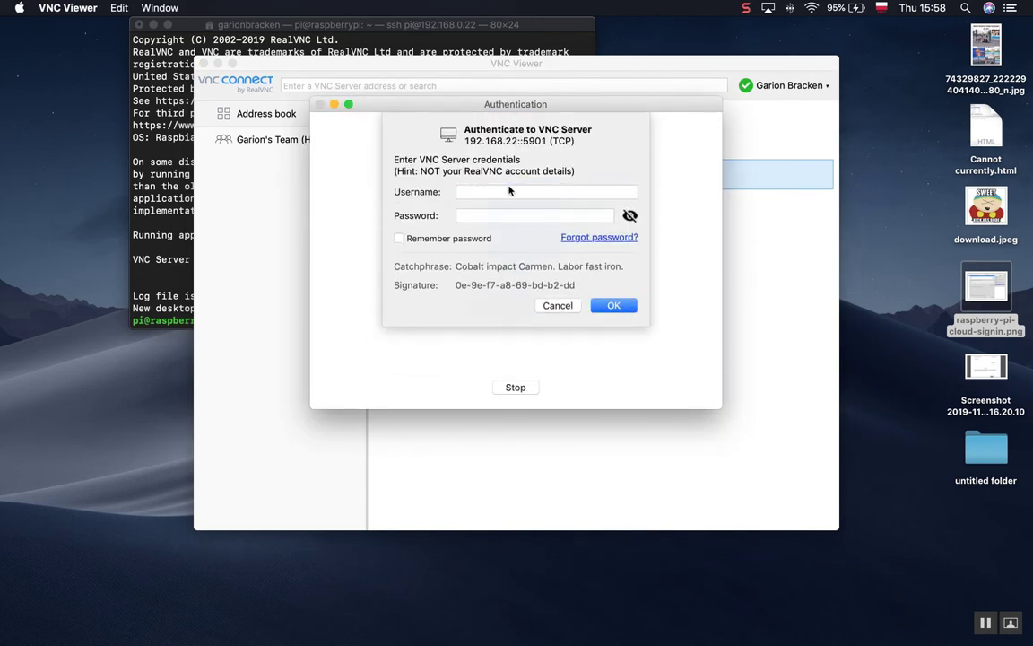
click(509, 190)
key(Tab)
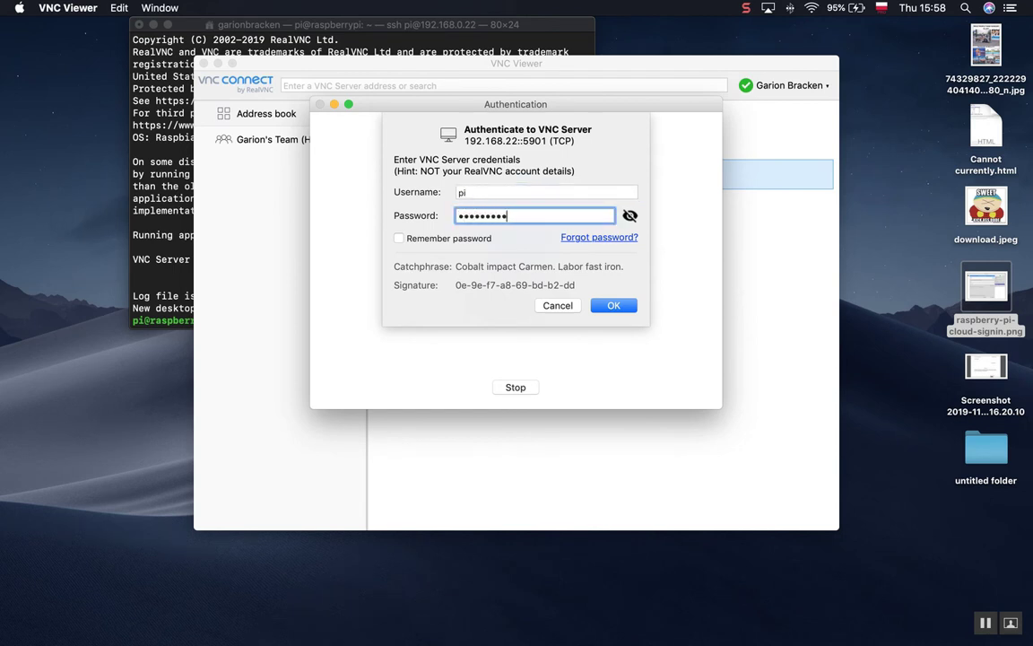
key(Return)
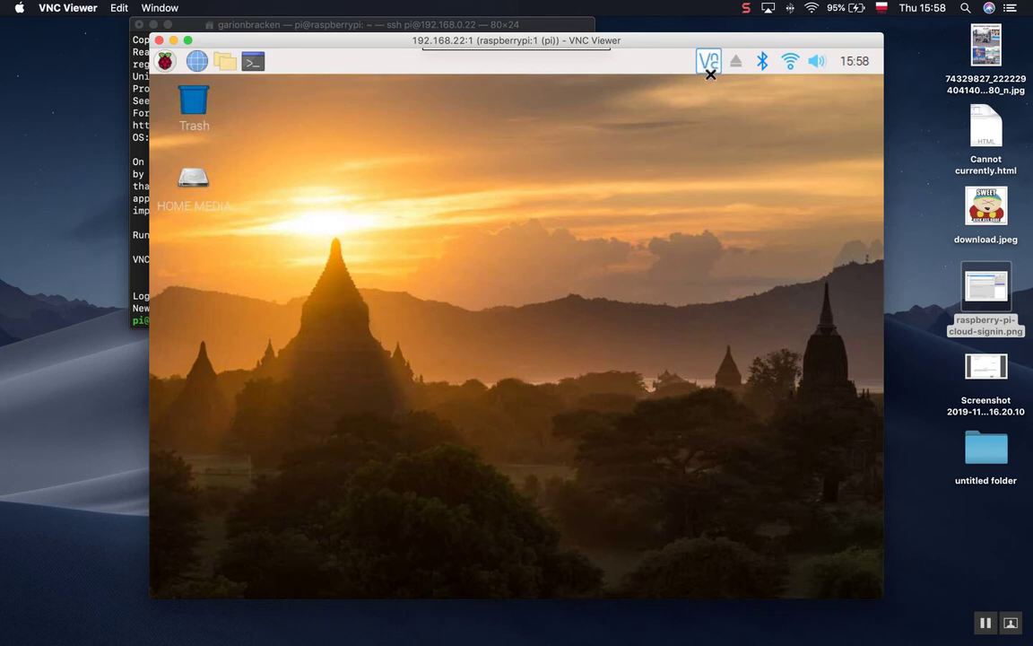
click(136, 173)
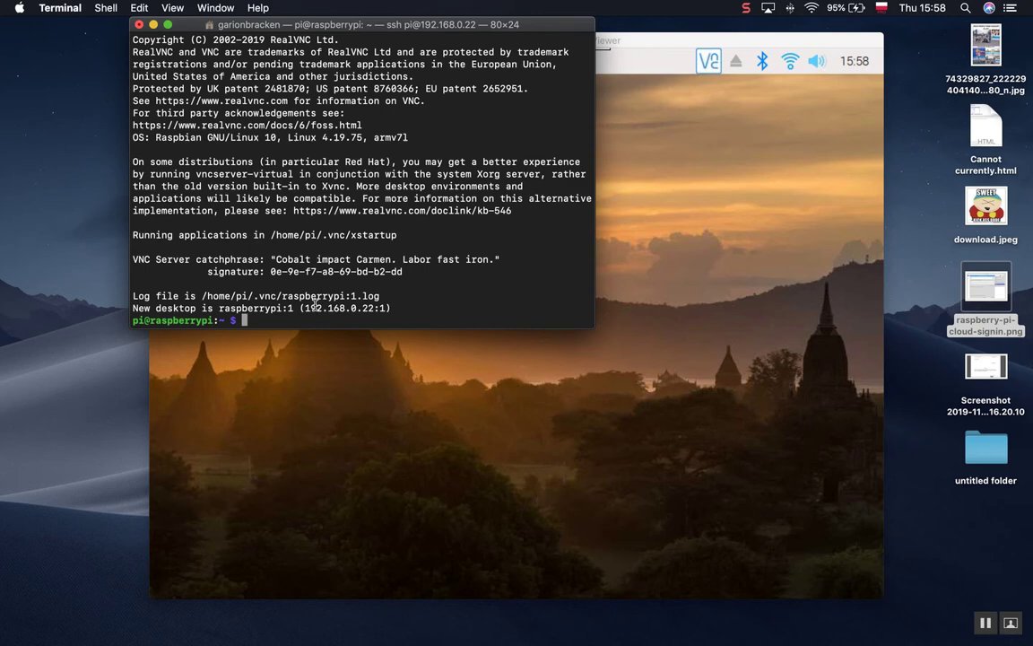
click(626, 234)
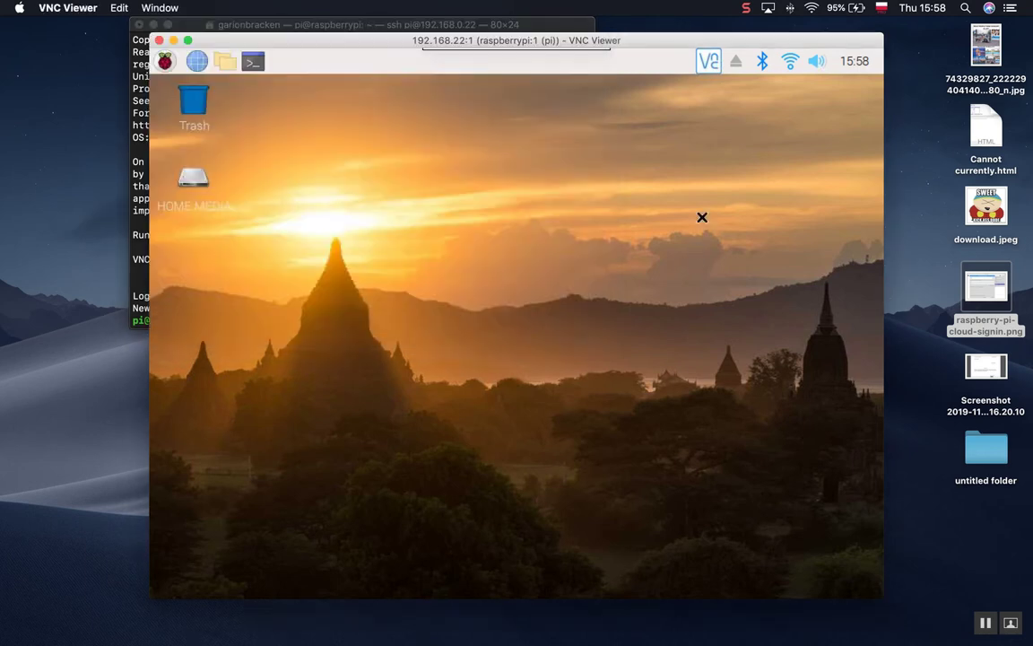
click(709, 65)
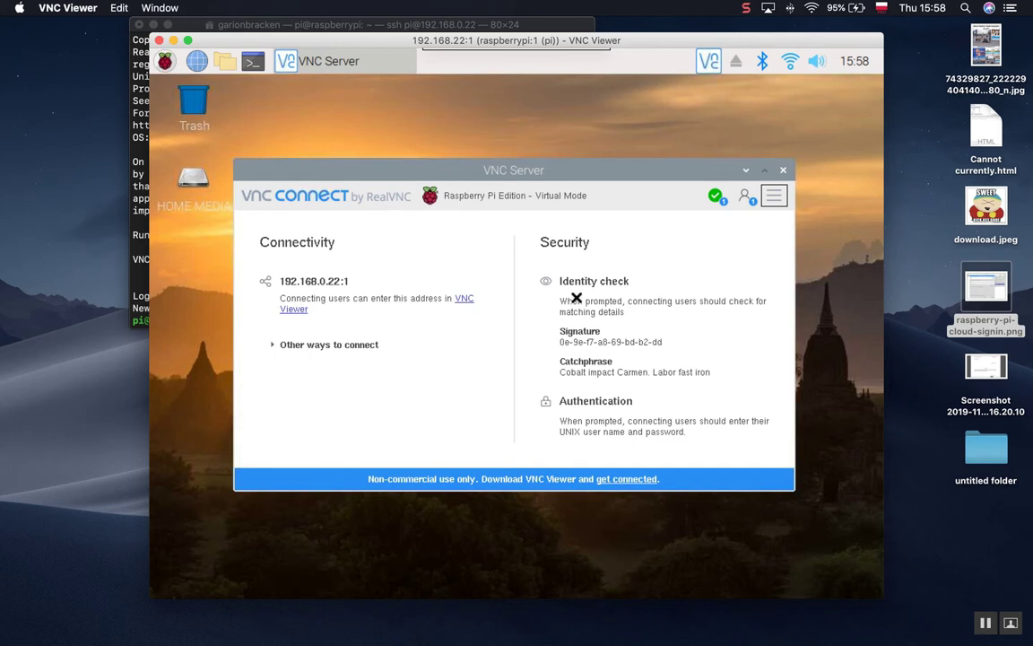
click(774, 195)
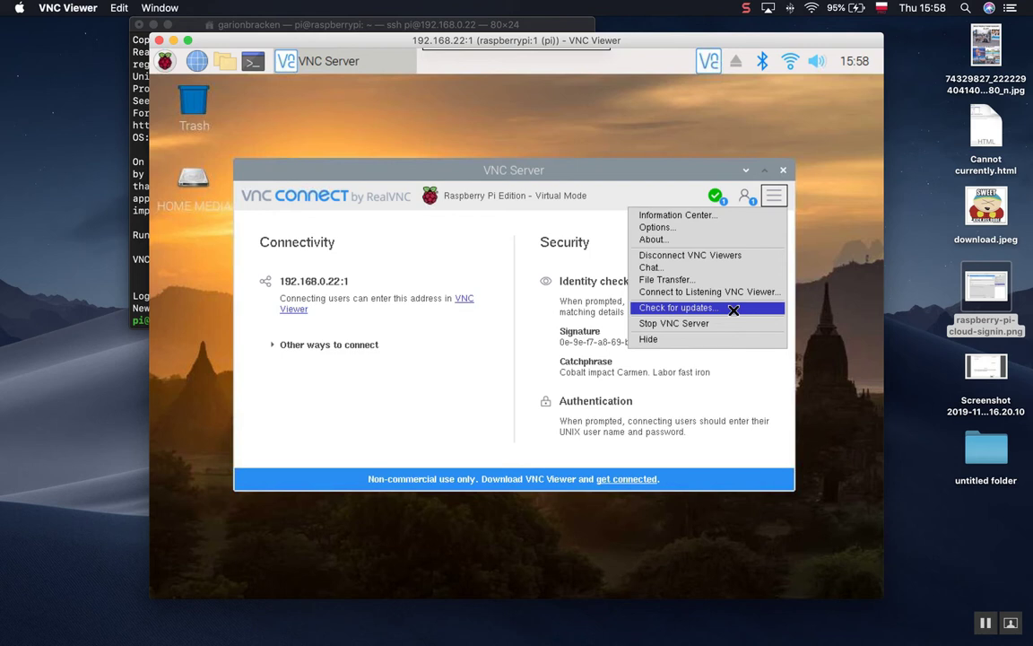
click(820, 274)
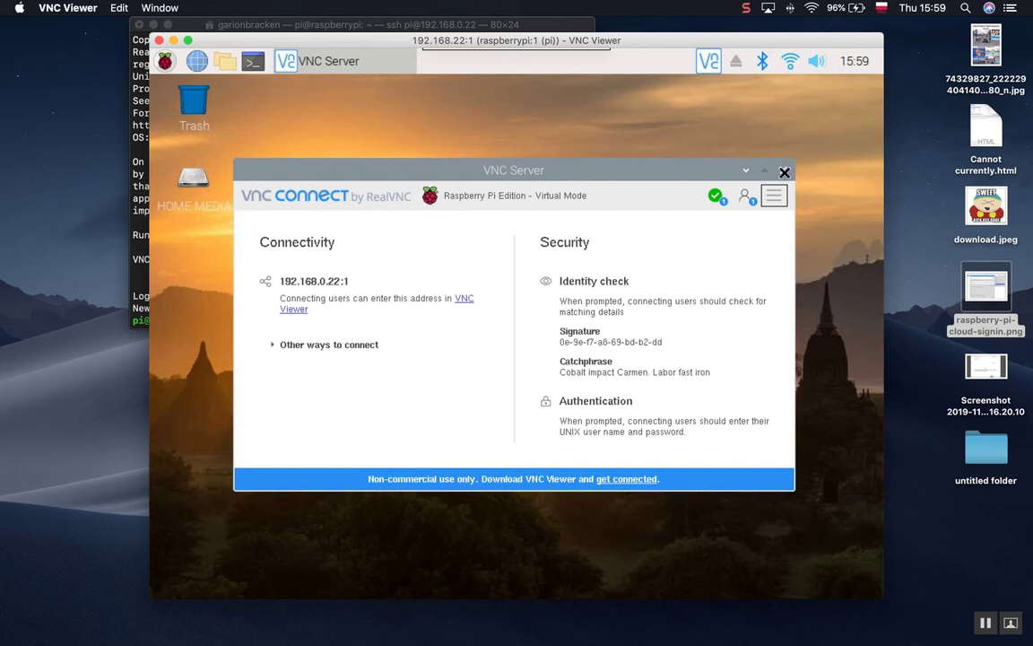
click(783, 172)
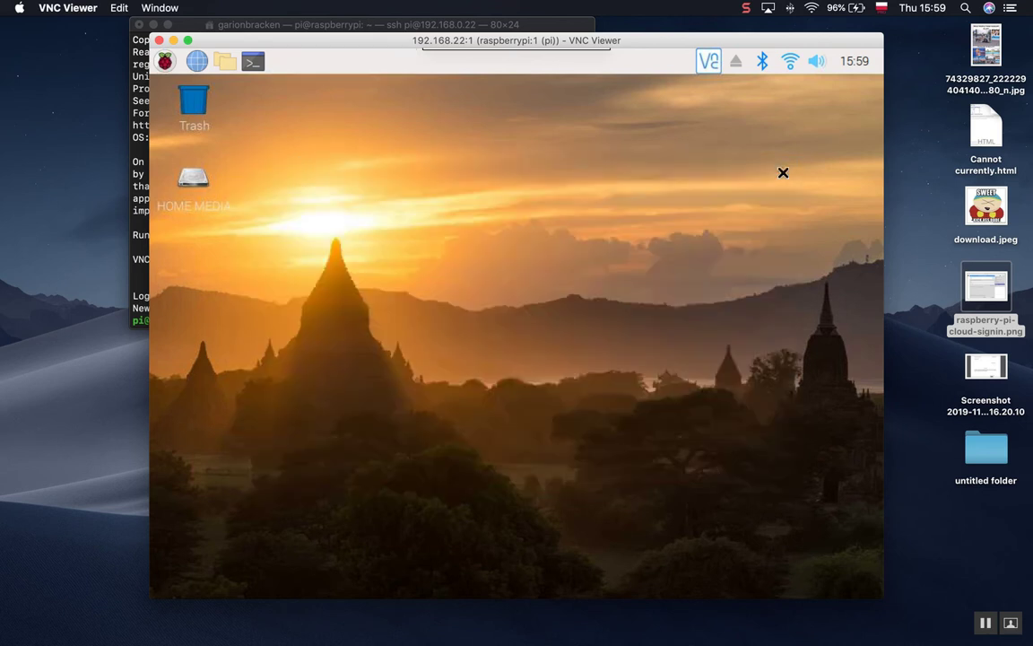
Close the remote desktop session and launch 'sudo raspi-config' on the Pi.
click(157, 40)
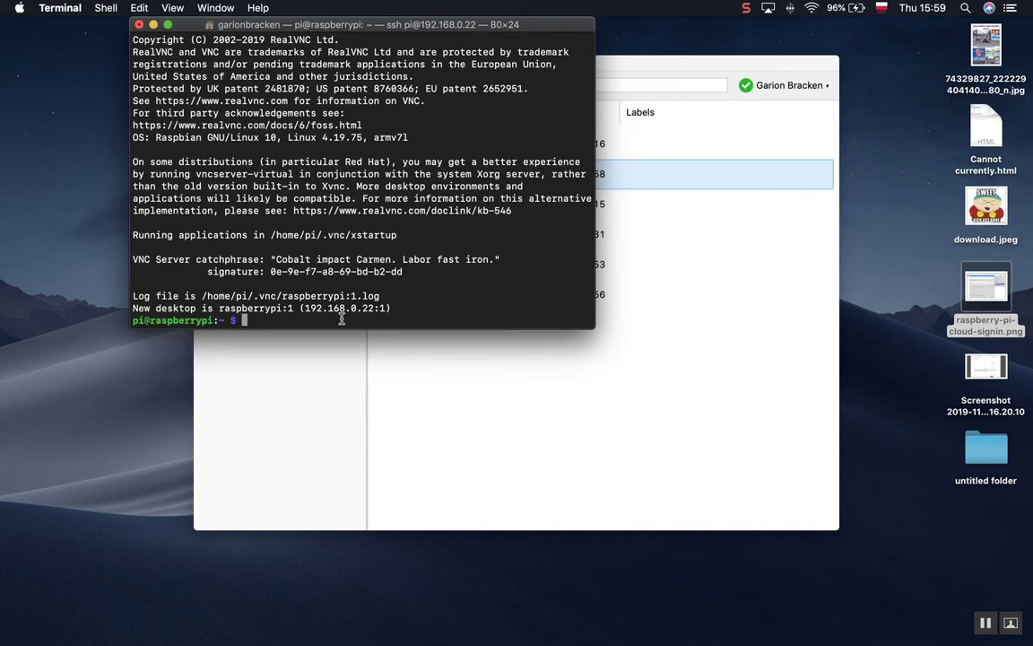
text(sudo raspi-config)
key(Return)
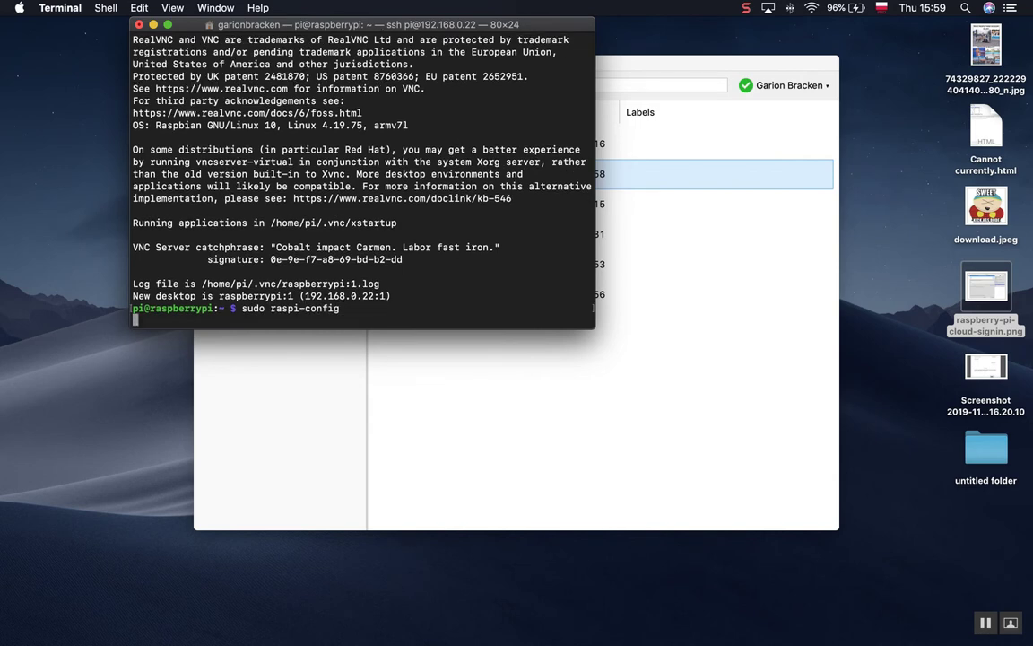
Under Advanced Options, set the resolution to DMT Mode 82 (1920x1080 60Hz).
key(Down)
key(Down)
key(Down)
key(Down)
key(Down)
key(Down)
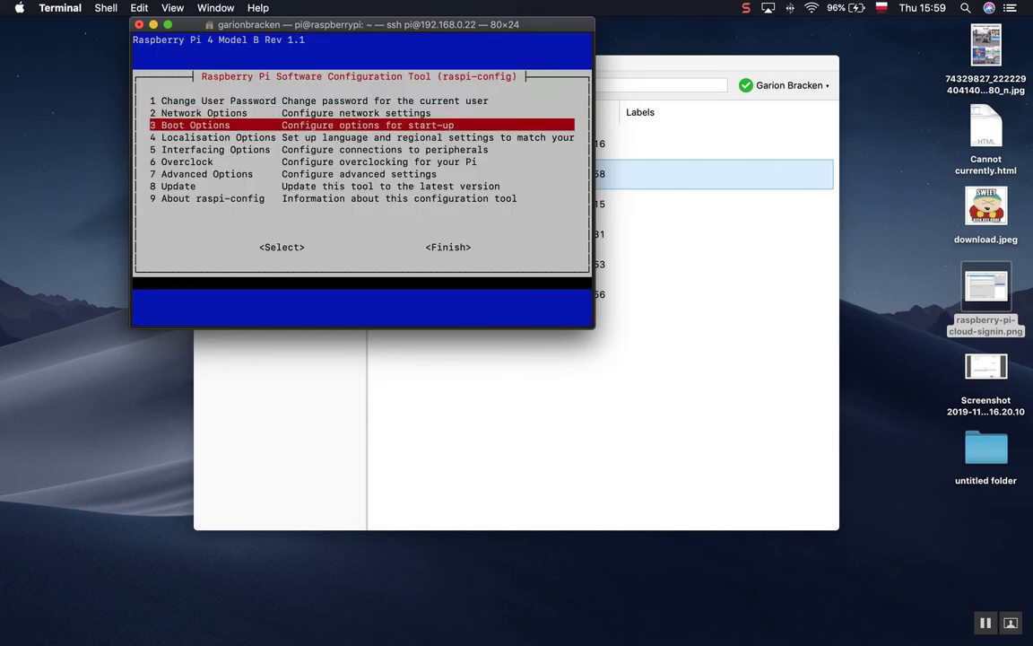
key(Return)
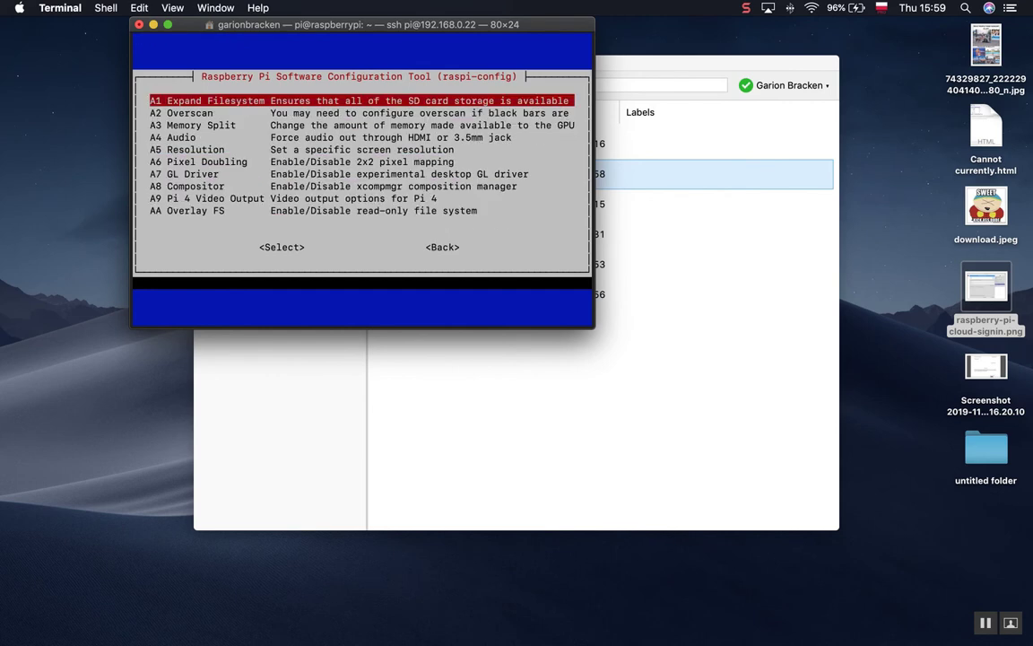
key(Down)
key(Down)
key(Down)
key(Down)
key(Return)
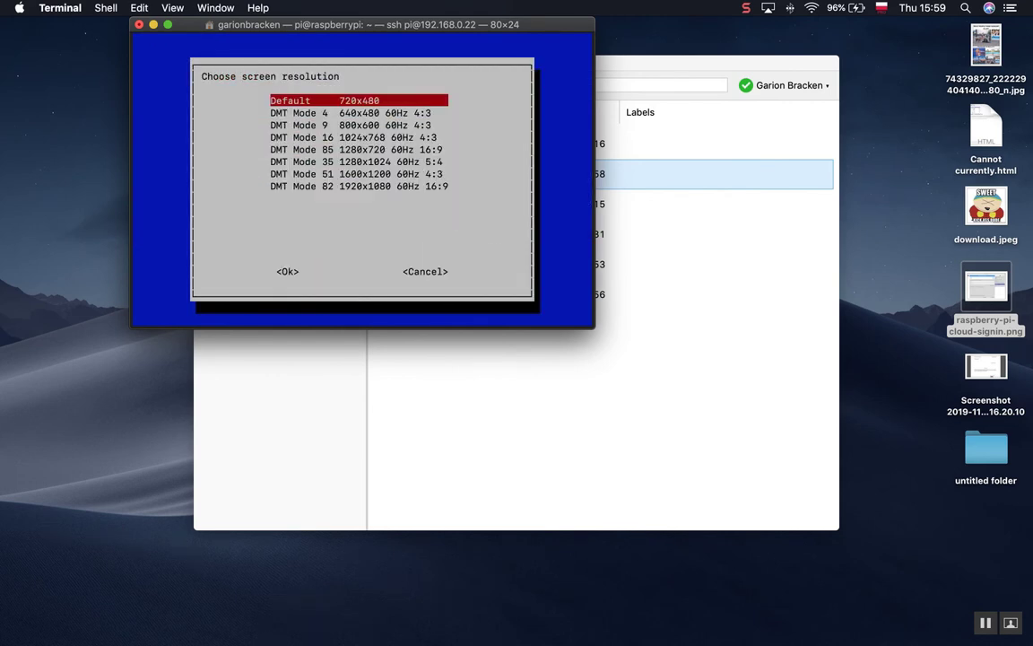
key(Down)
key(Down)
key(Down)
key(Down)
key(Down)
key(Down)
key(Down)
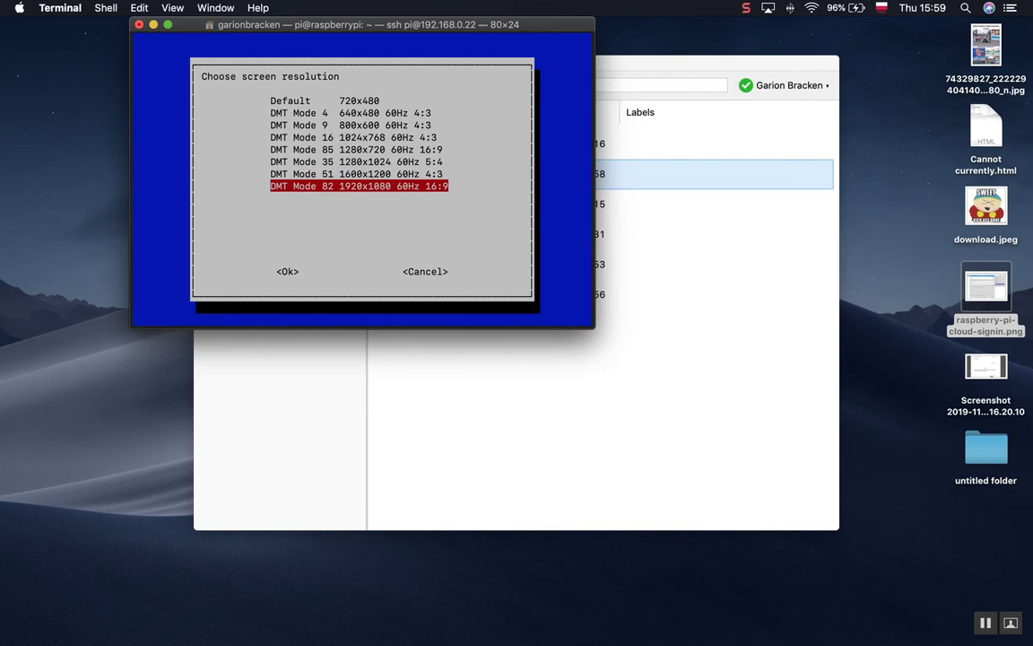
key(Return)
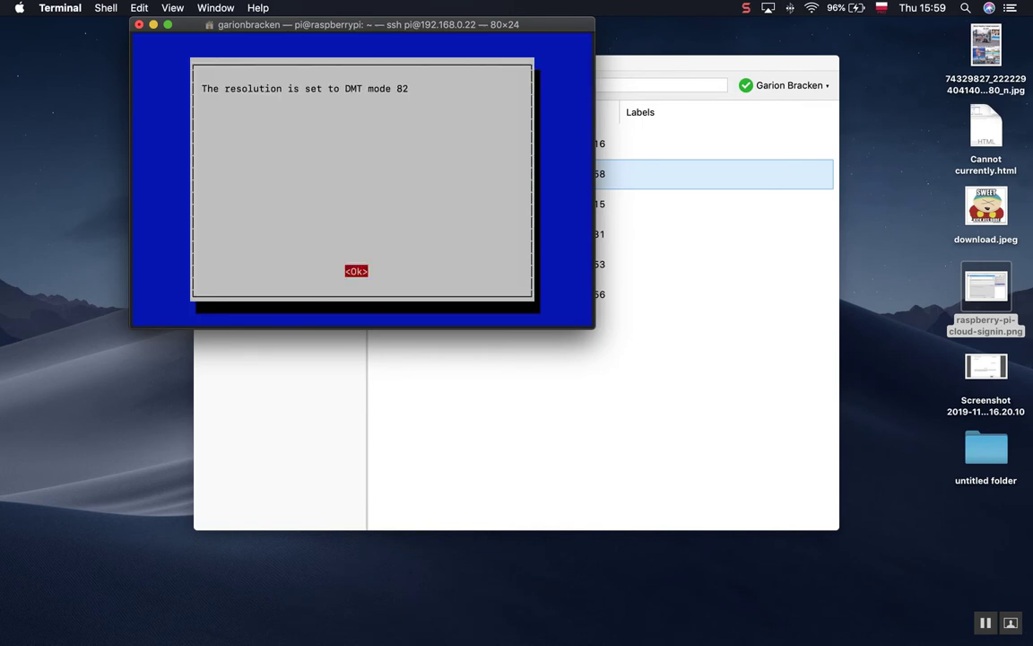
key(Return)
Finish raspi-config and confirm rebooting the Pi now.
key(Down)
key(Down)
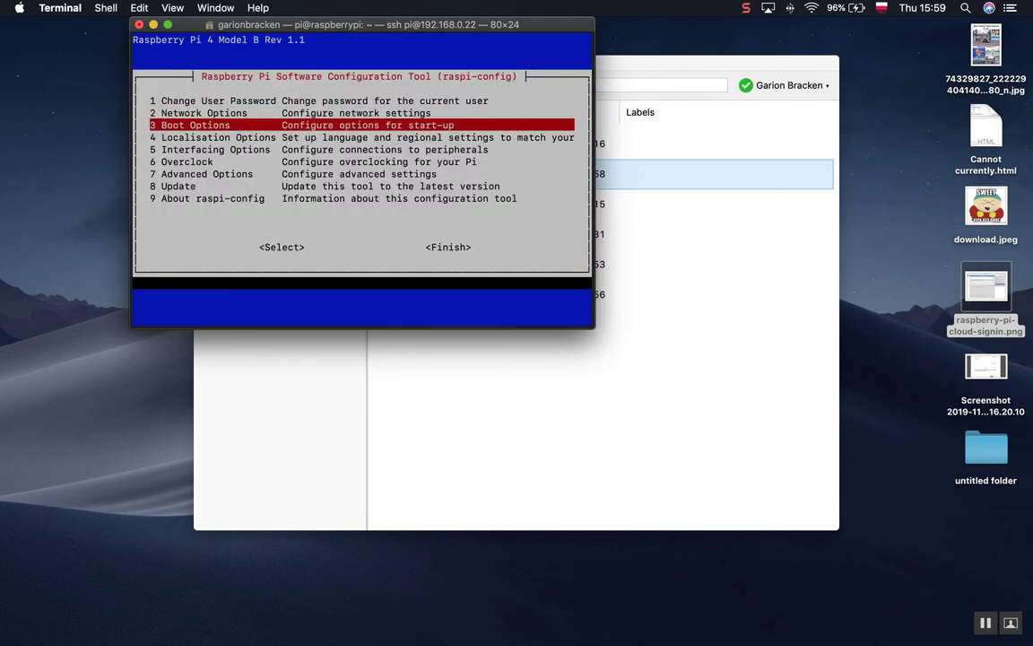
key(Tab)
key(Tab)
key(Return)
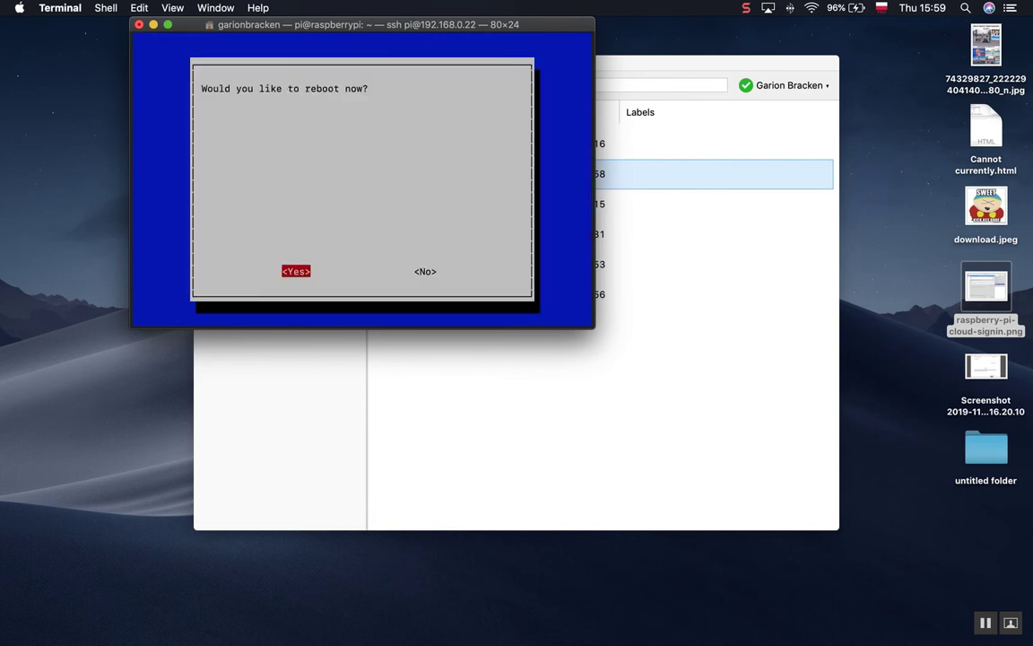
key(Right)
key(Left)
key(Return)
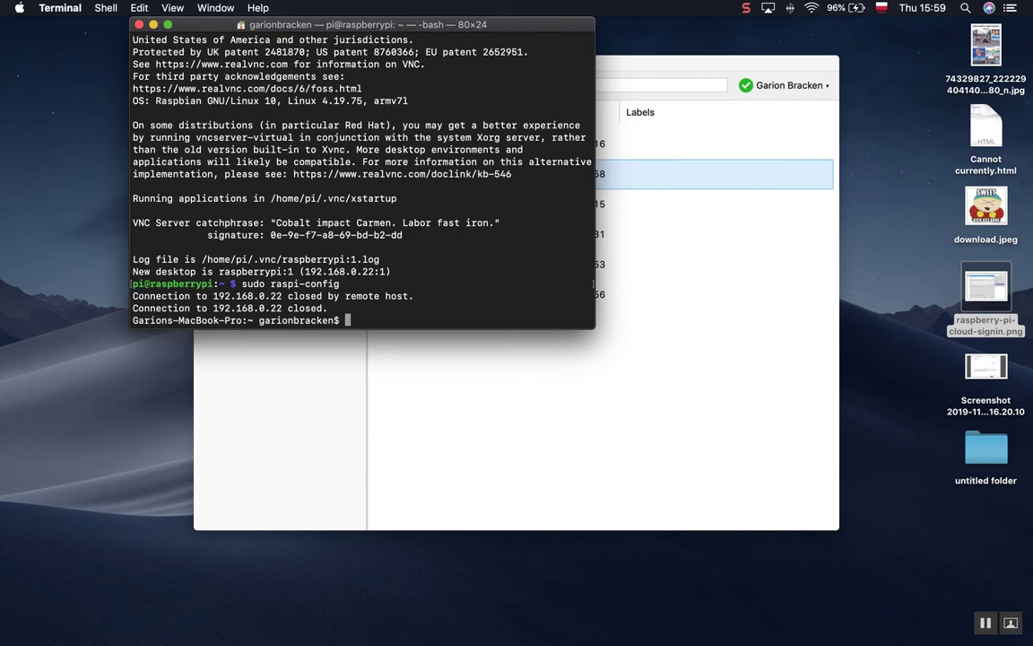
Clear the Terminal screen, then come back to Terminal after switching through other apps.
text(clear)
key(Return)
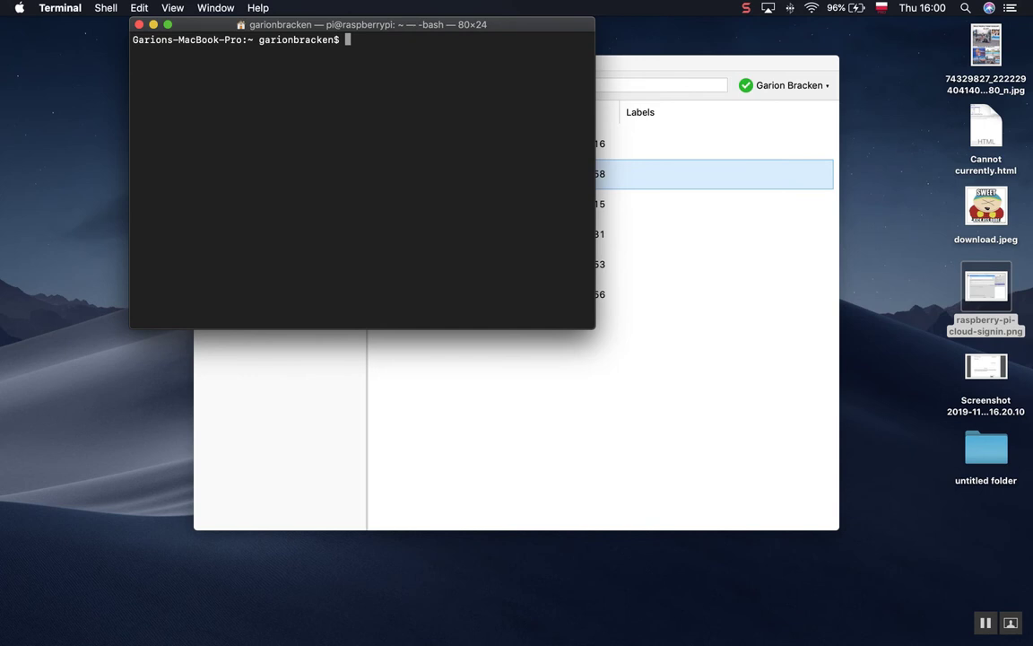
key(super+Tab)
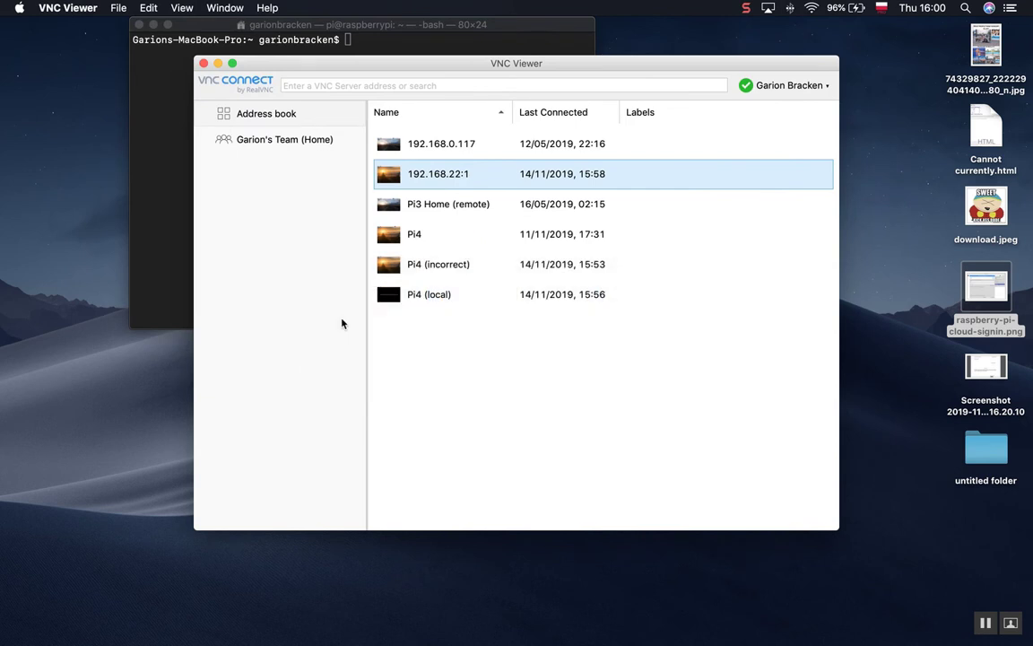
key(super+Tab)
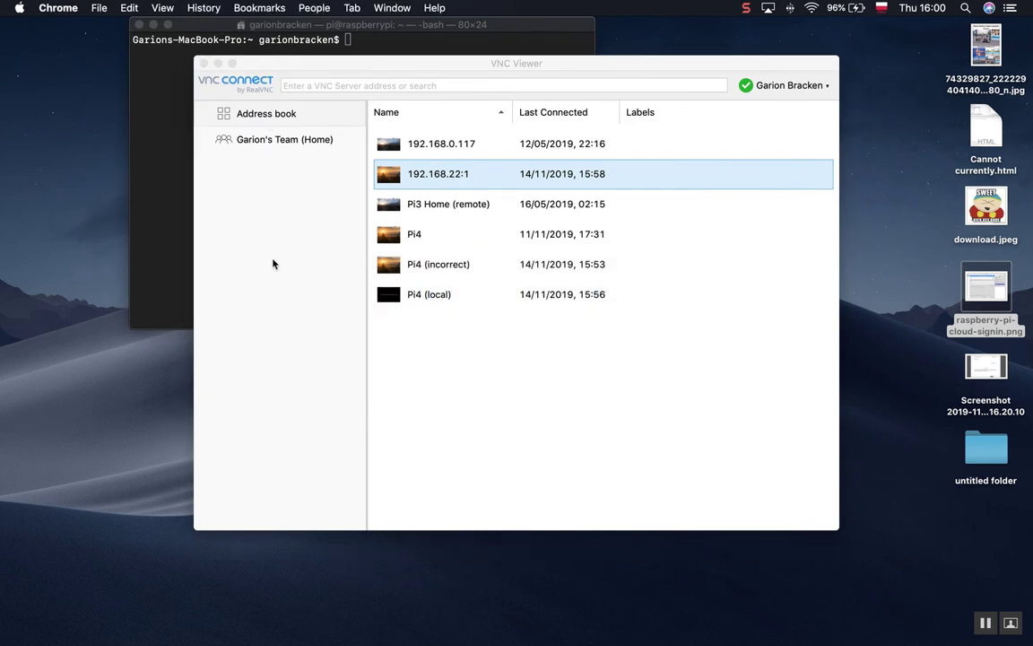
click(176, 139)
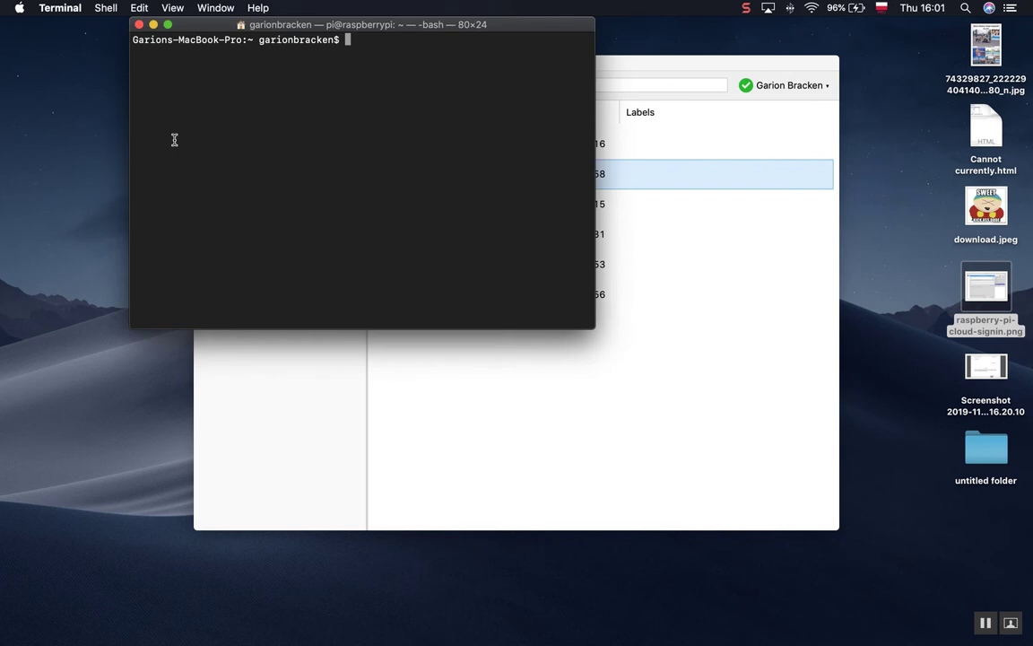
text(clear)
key(Up)
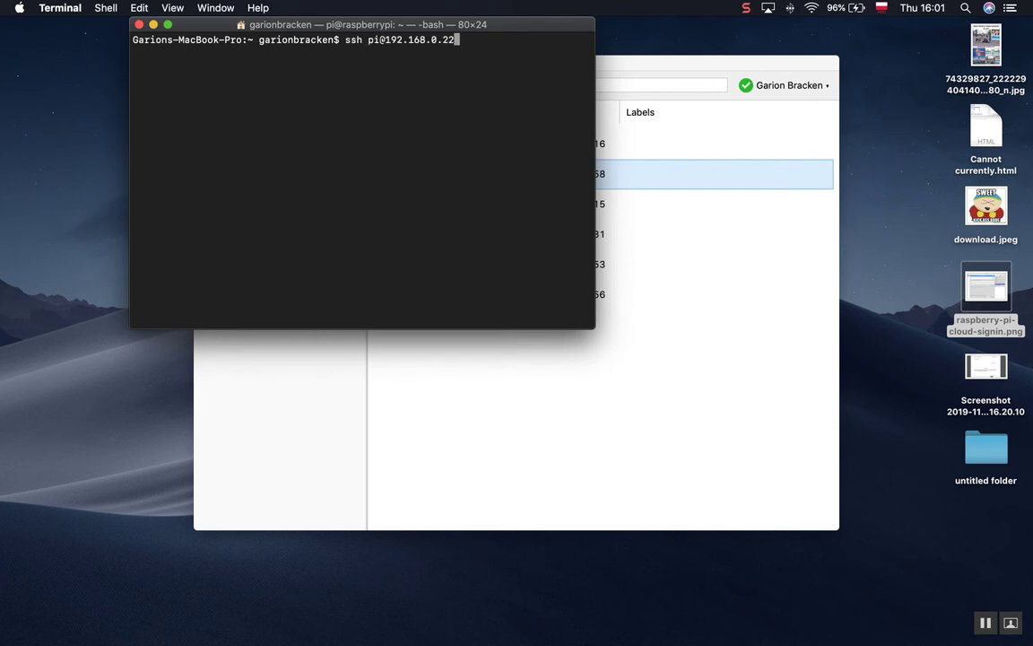
key(Return)
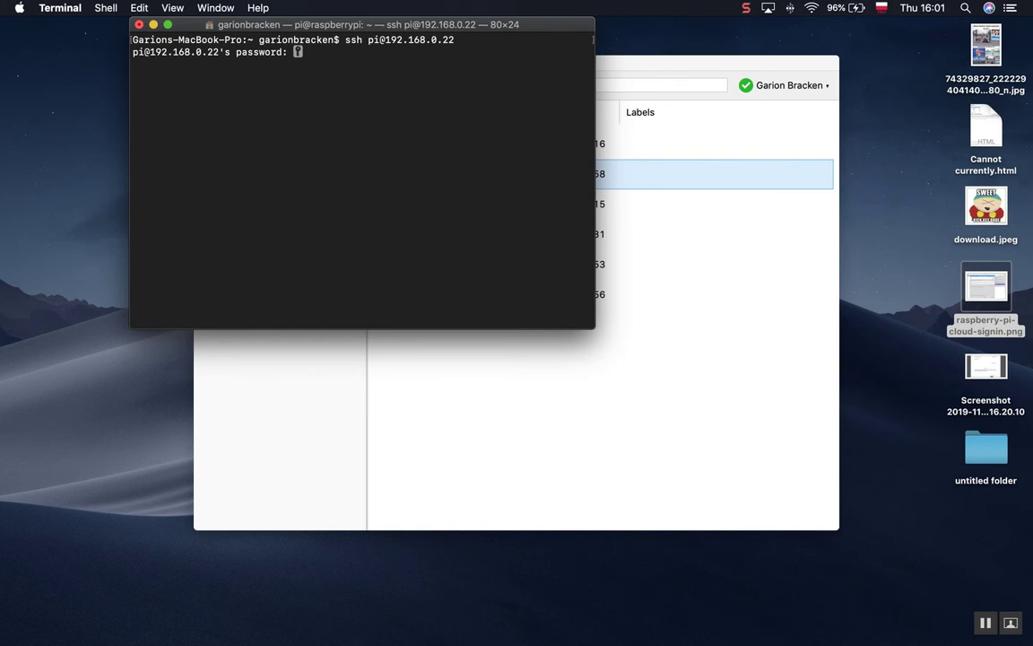
key(Return)
key(super+Tab)
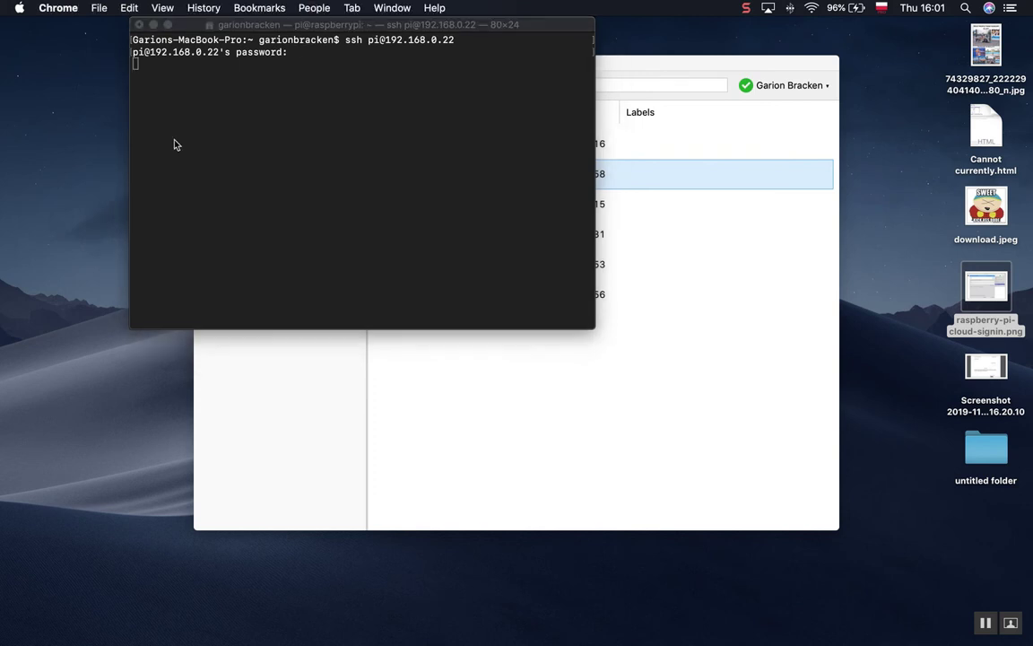
key(super+Tab)
key(Tab)
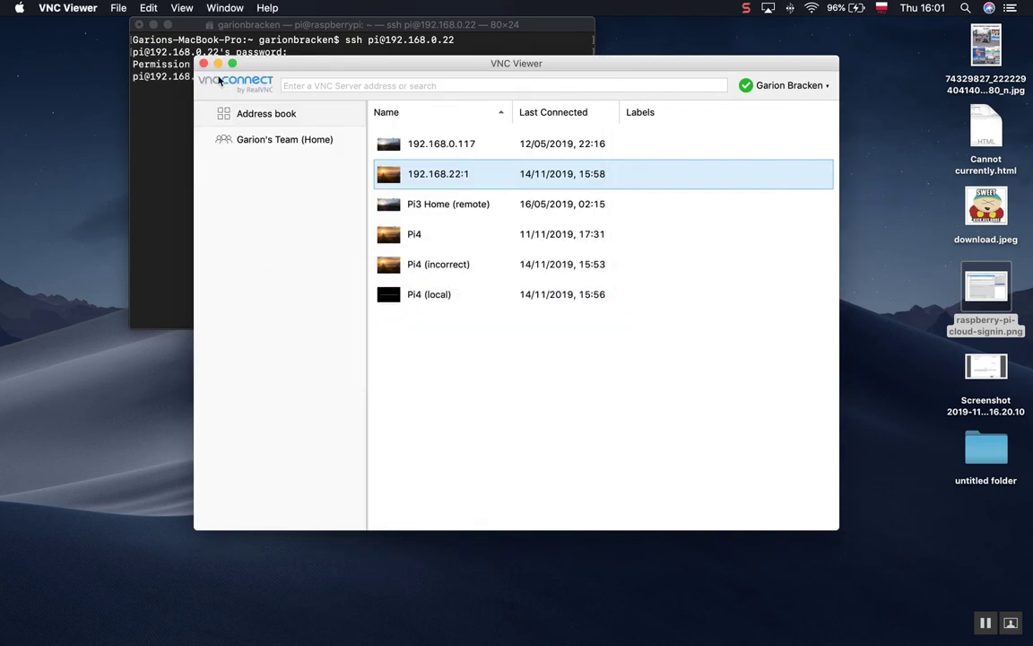
Create a new connection with VNC Server address 192.168.0.22 and save it to the address book.
click(118, 8)
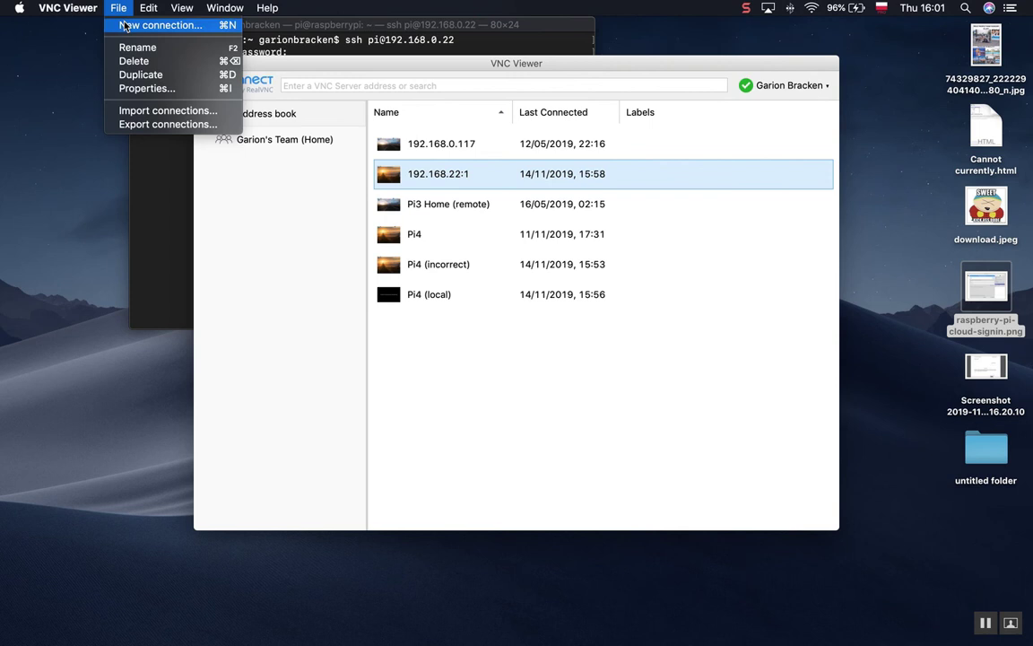
click(125, 26)
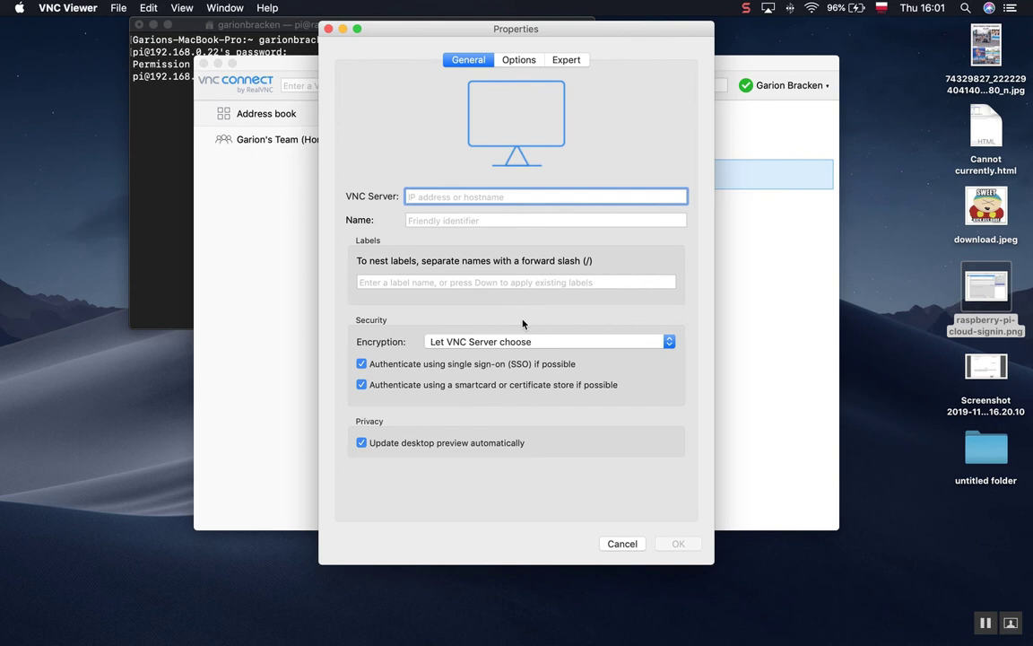
text(128)
key(BackSpace)
text(8)
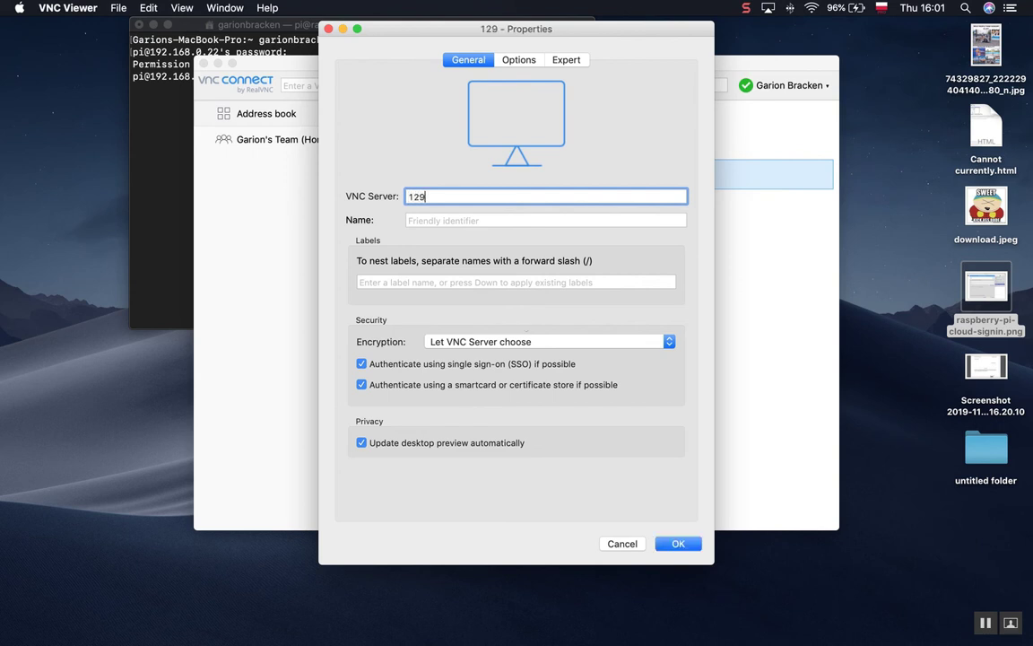
key(BackSpace)
key(BackSpace)
text(92.168.0.22)
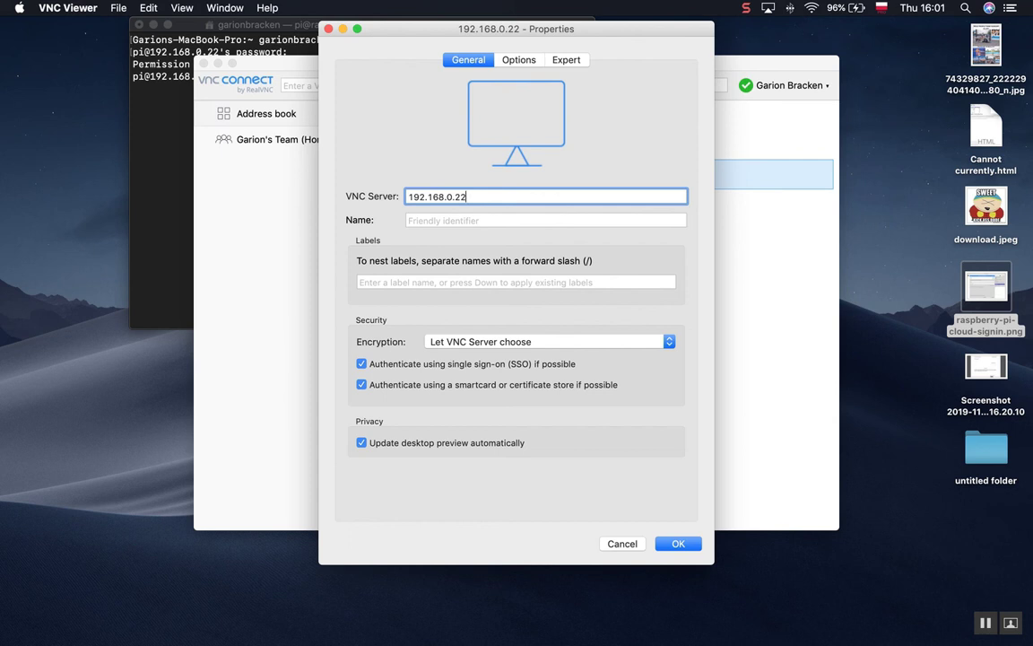
click(677, 544)
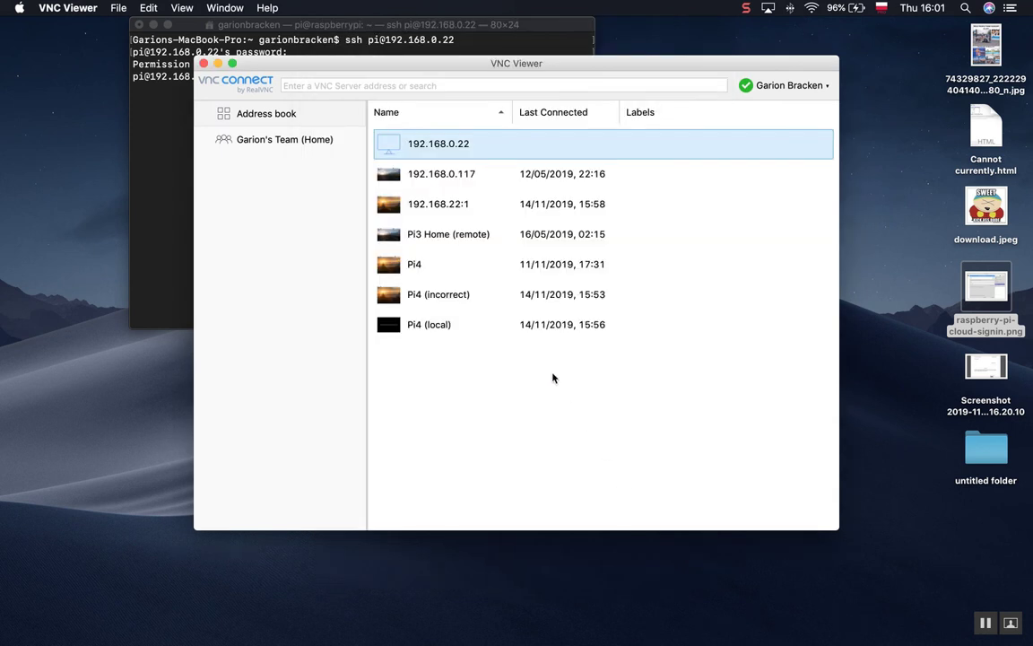
Connect to 192.168.0.22, sign in as pi with the Pi's password, and dismiss the connected notification.
double_click(454, 143)
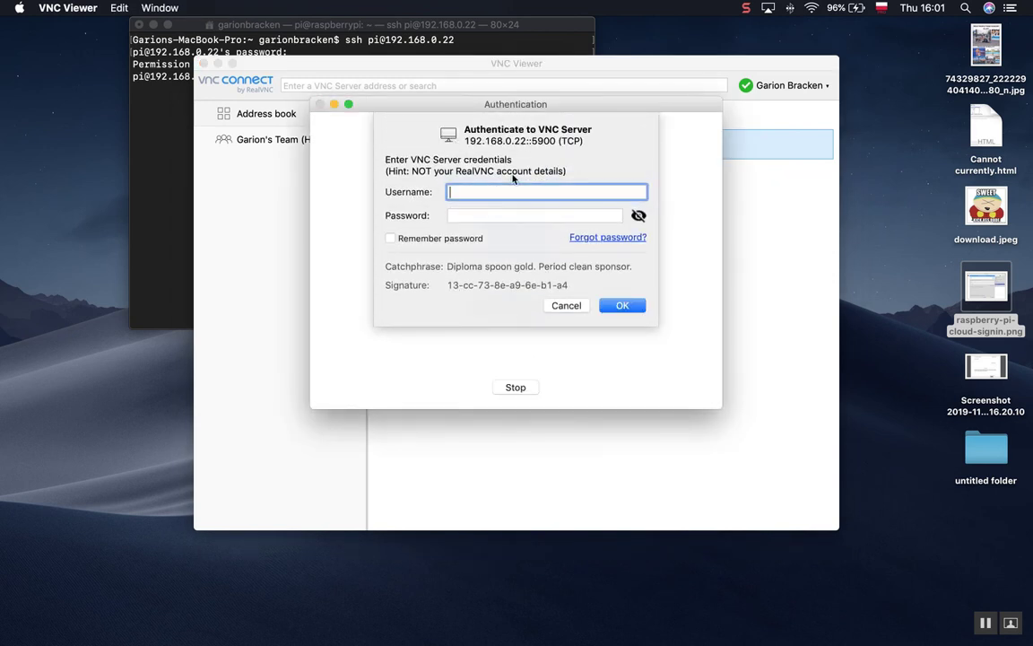
text(pi)
key(Tab)
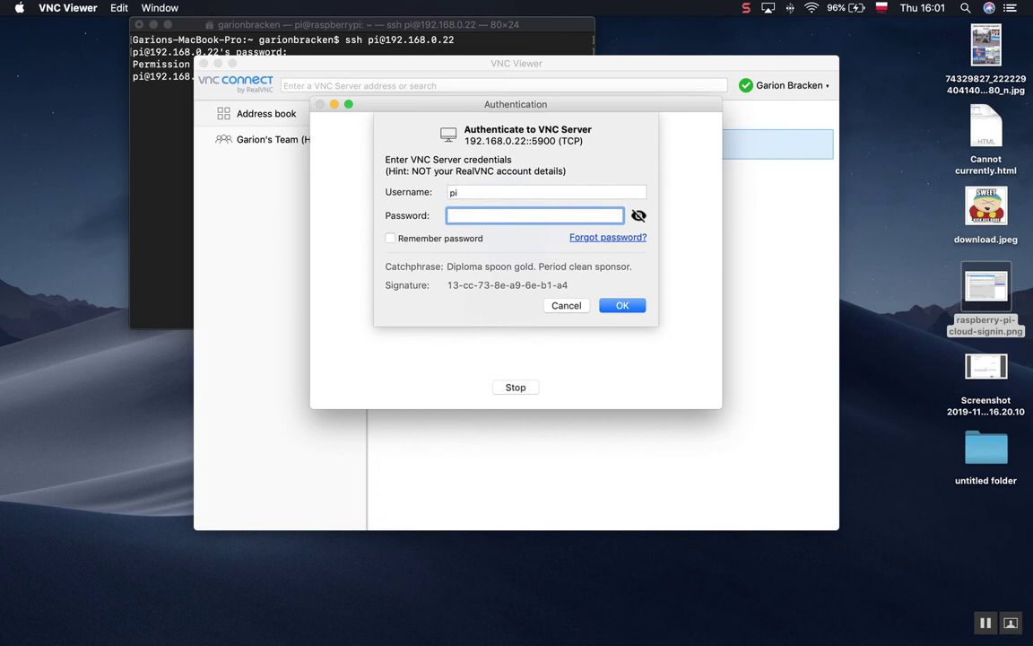
text(••••••••••••••••)
key(Return)
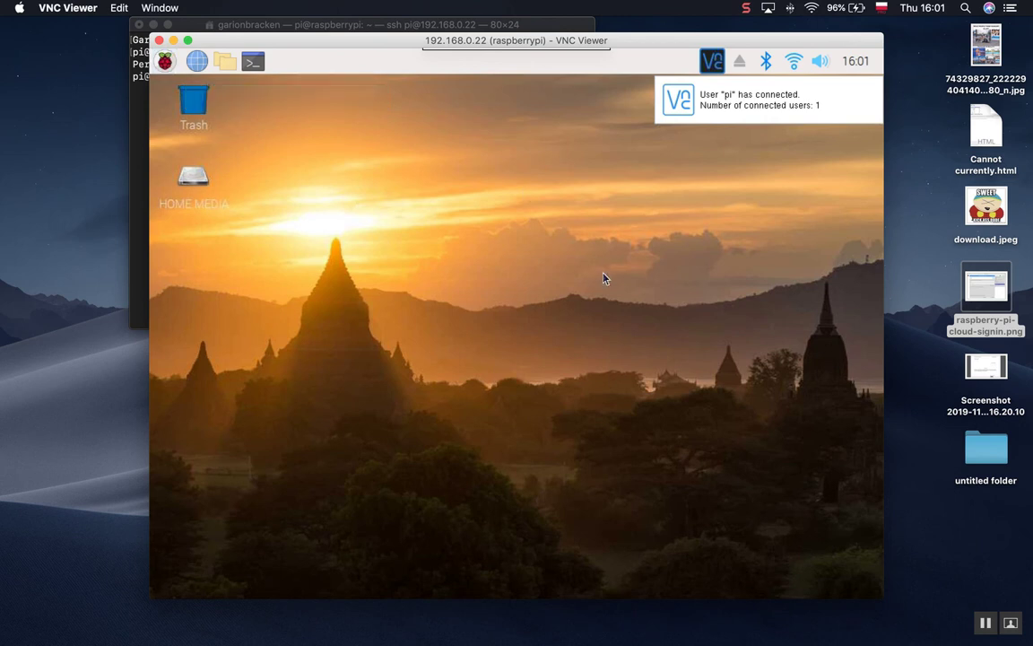
click(706, 93)
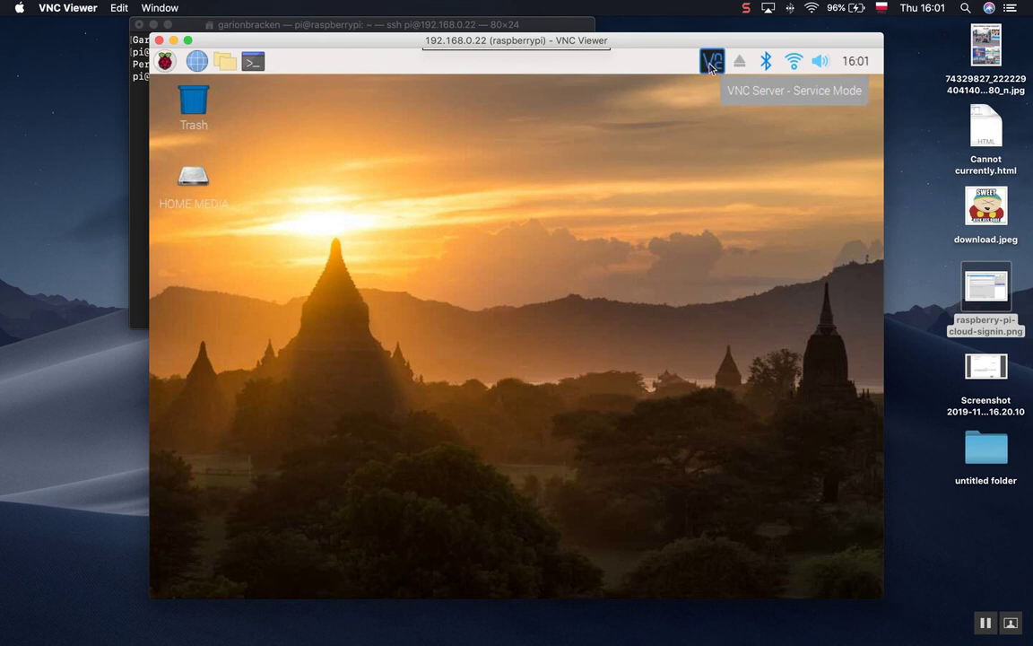
Open the Pi's VNC Server window, view its Licensing sign-in dialog, then cancel it.
click(712, 62)
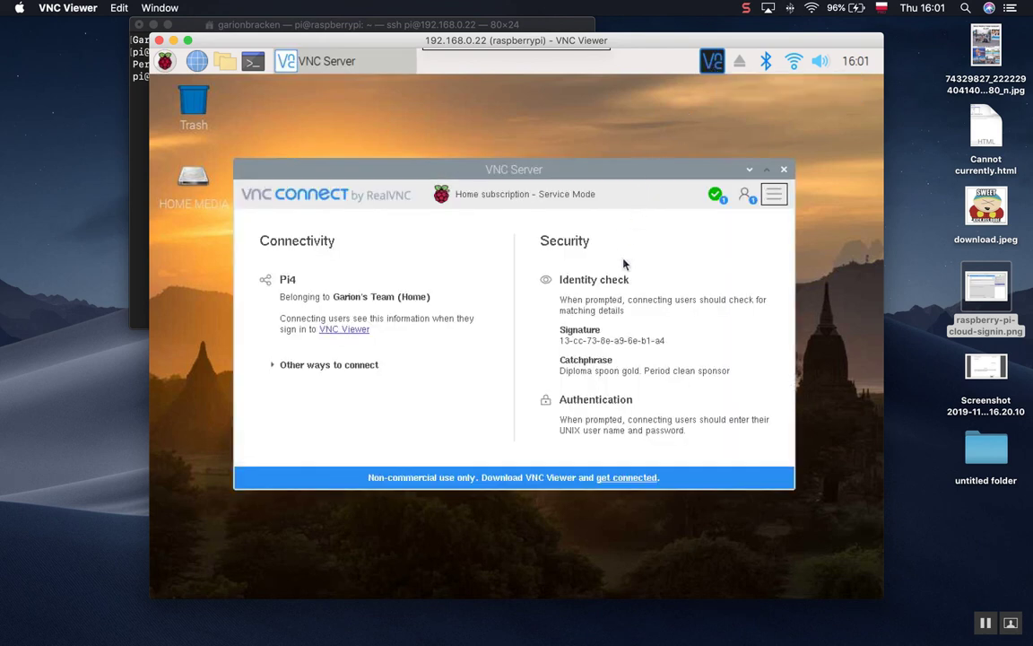
click(773, 194)
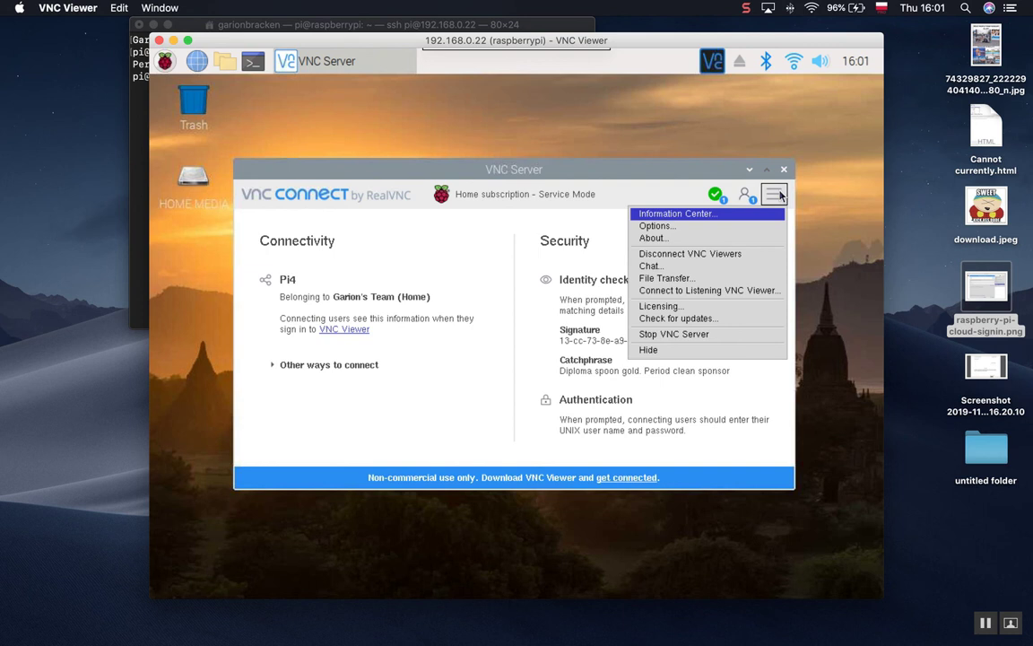
click(710, 308)
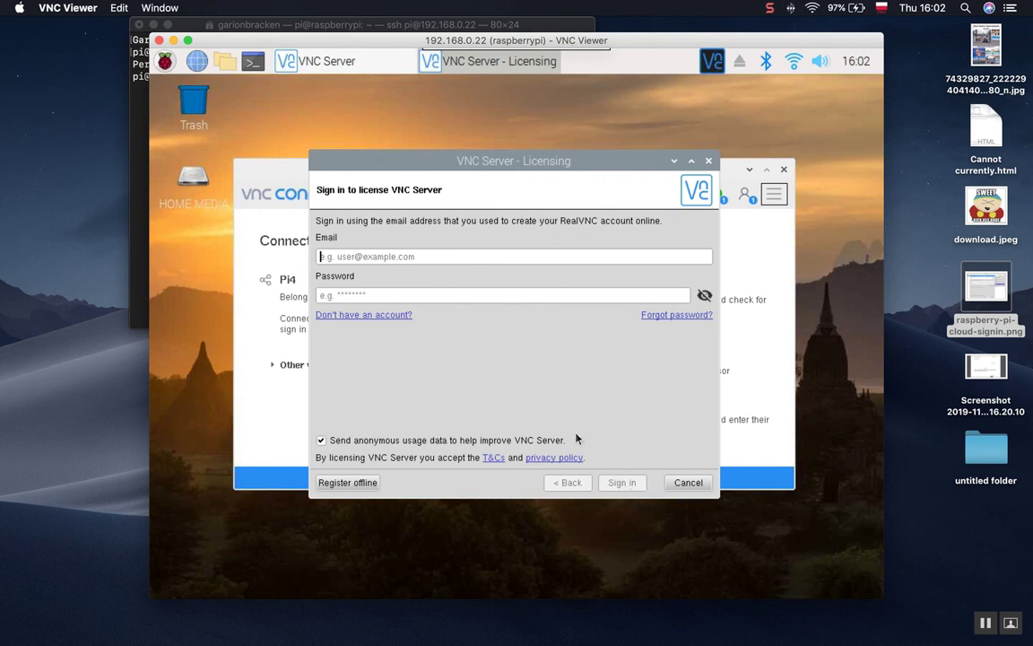
click(688, 483)
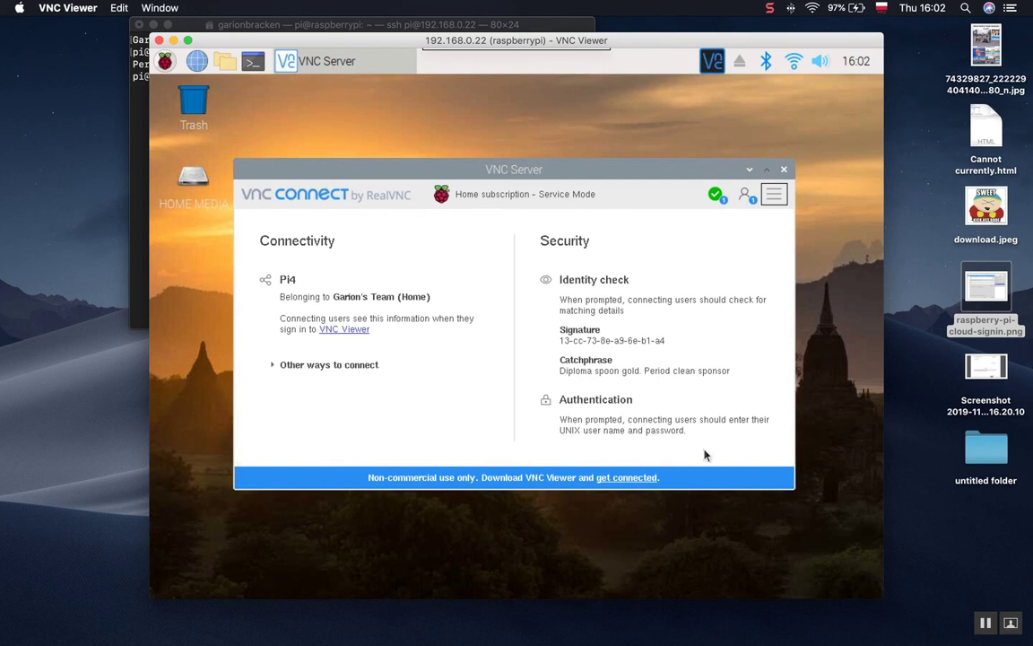
Close the Pi's VNC Server status window, returning to the Raspberry Pi desktop at 192.168.0.22.
click(784, 171)
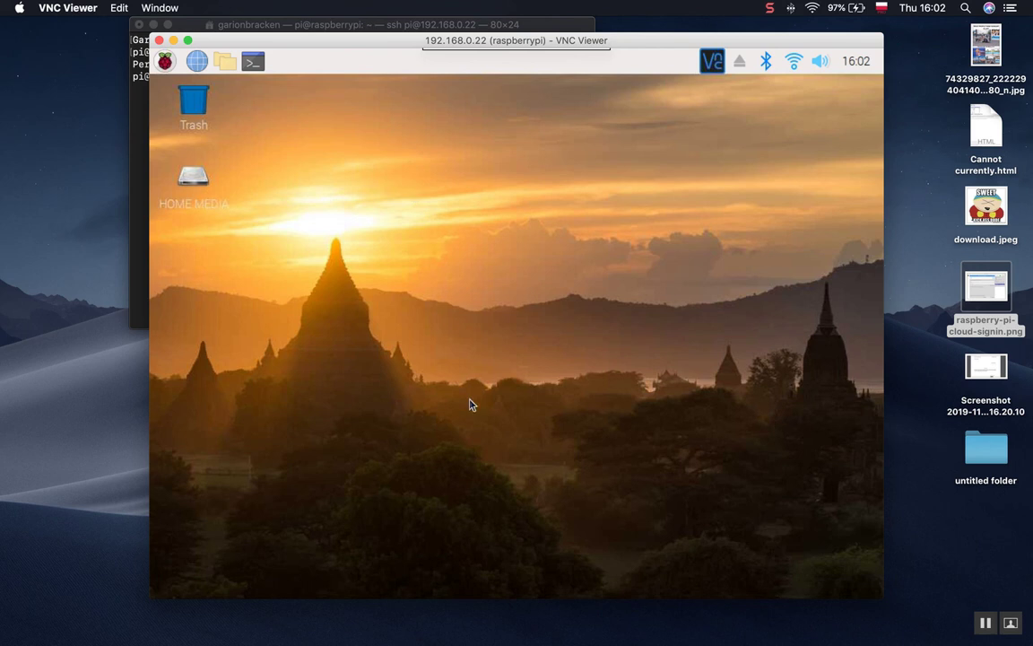
click(769, 9)
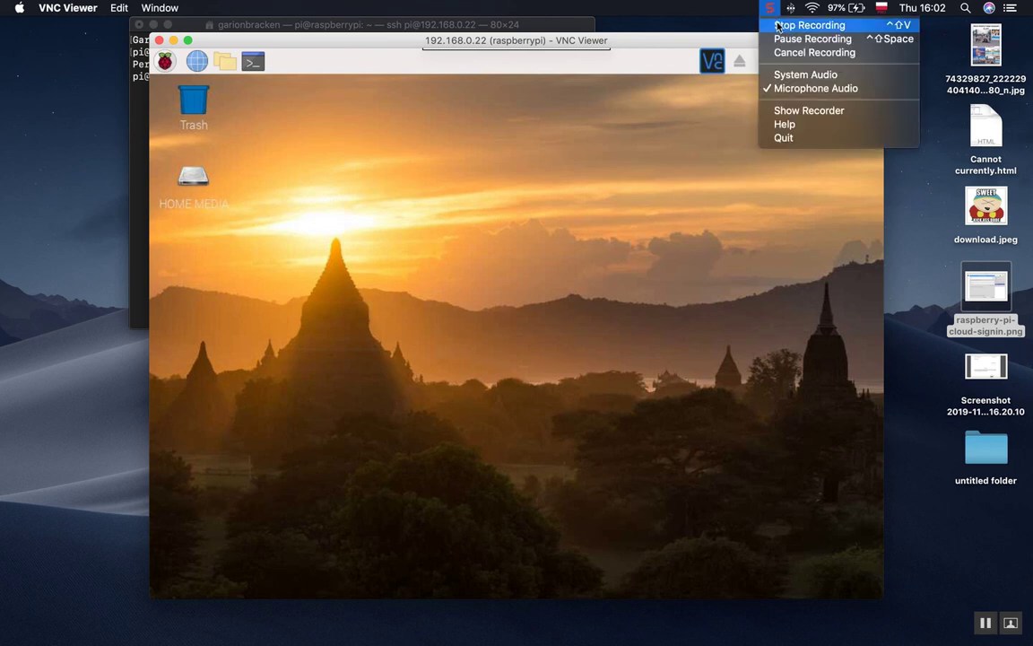